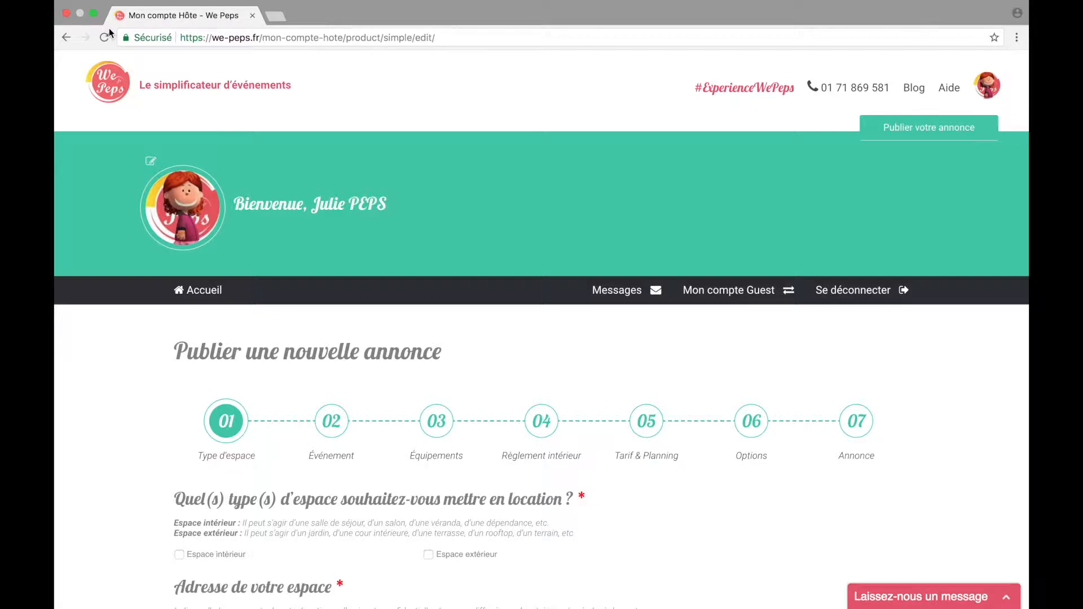
# Step: Mark the space as having both an indoor and an outdoor area
pyautogui.scroll(-2, 130, 145)
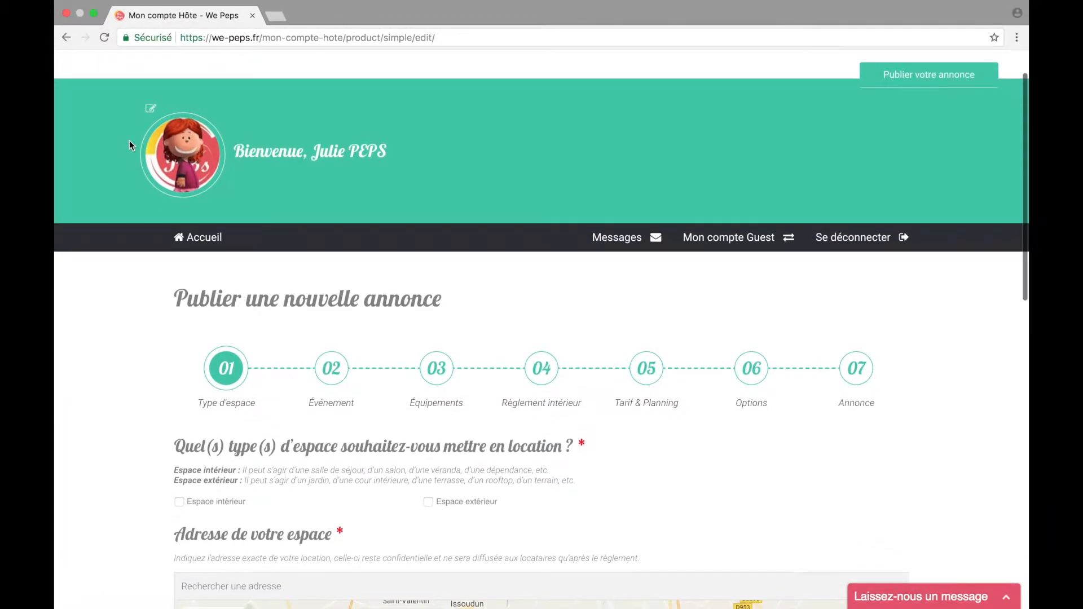
pyautogui.scroll(-3, 129, 144)
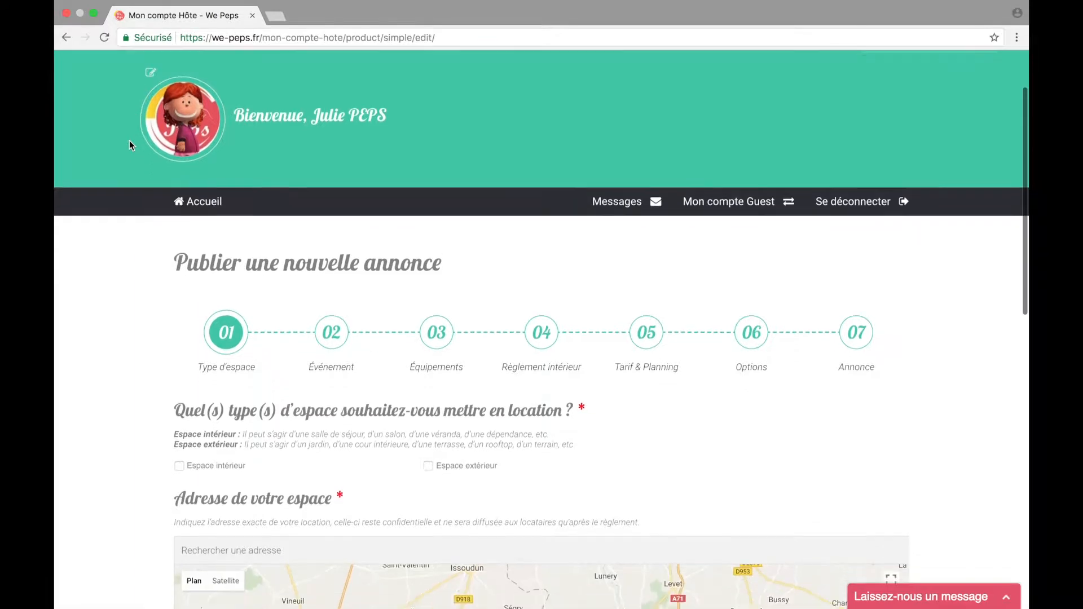
pyautogui.scroll(-3, 129, 145)
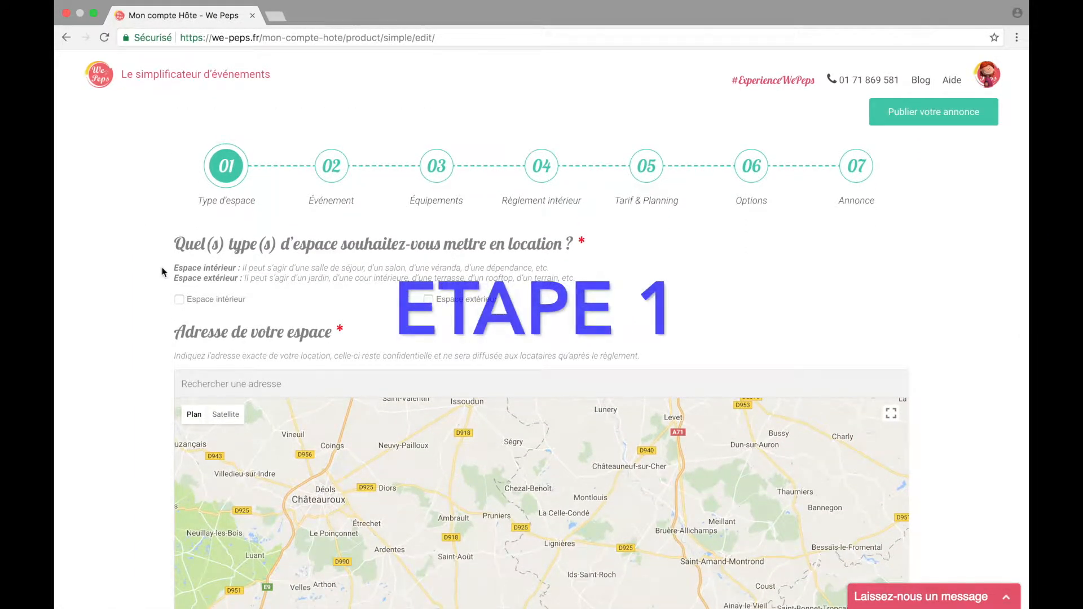
pyautogui.click(178, 299)
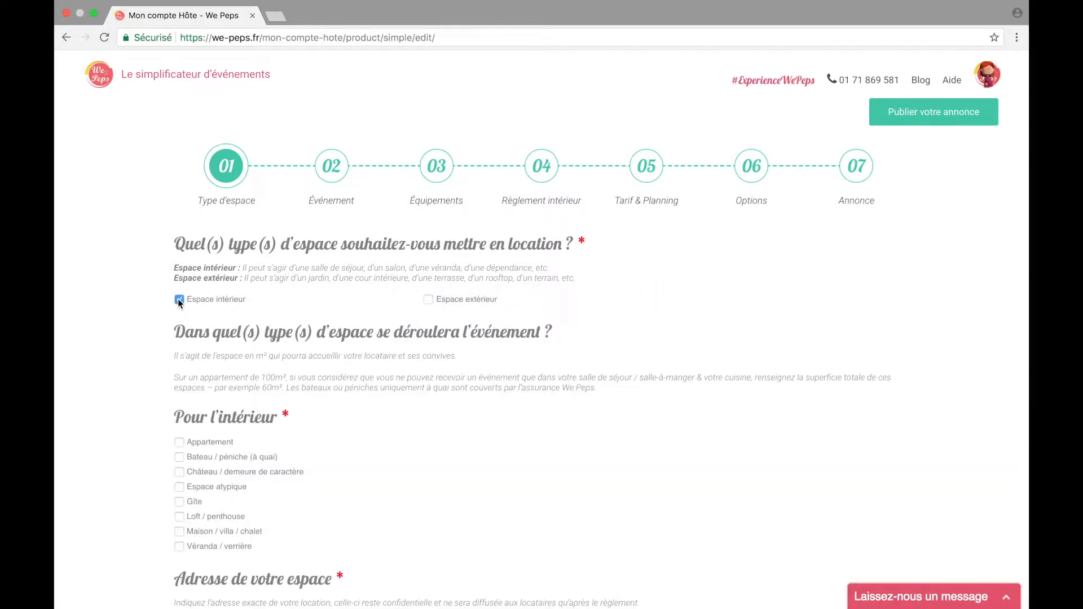
pyautogui.click(429, 300)
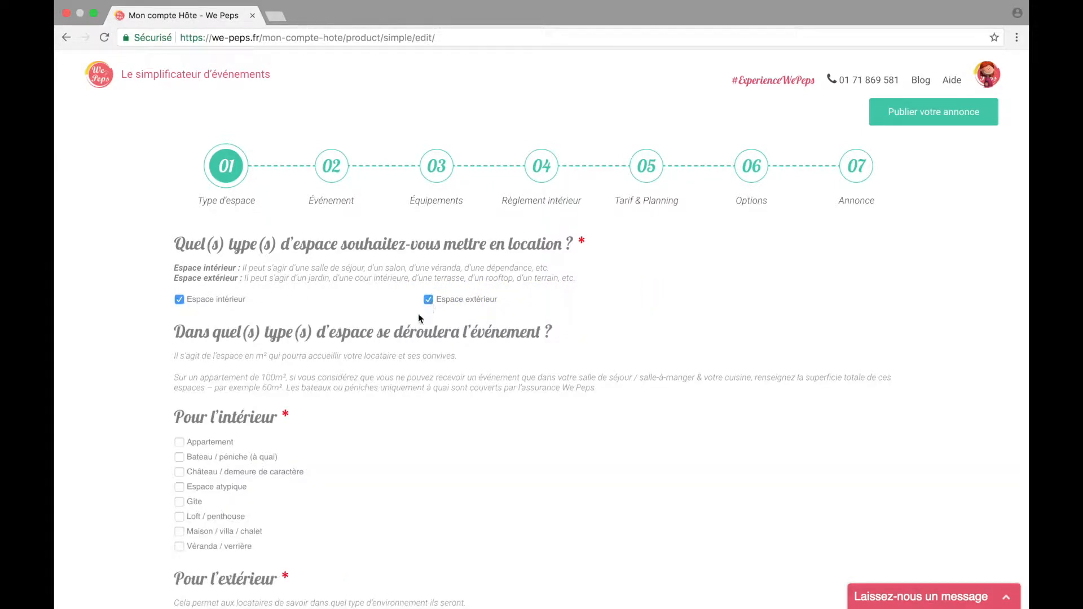
pyautogui.scroll(-2, 367, 386)
pyautogui.scroll(-2, 367, 386)
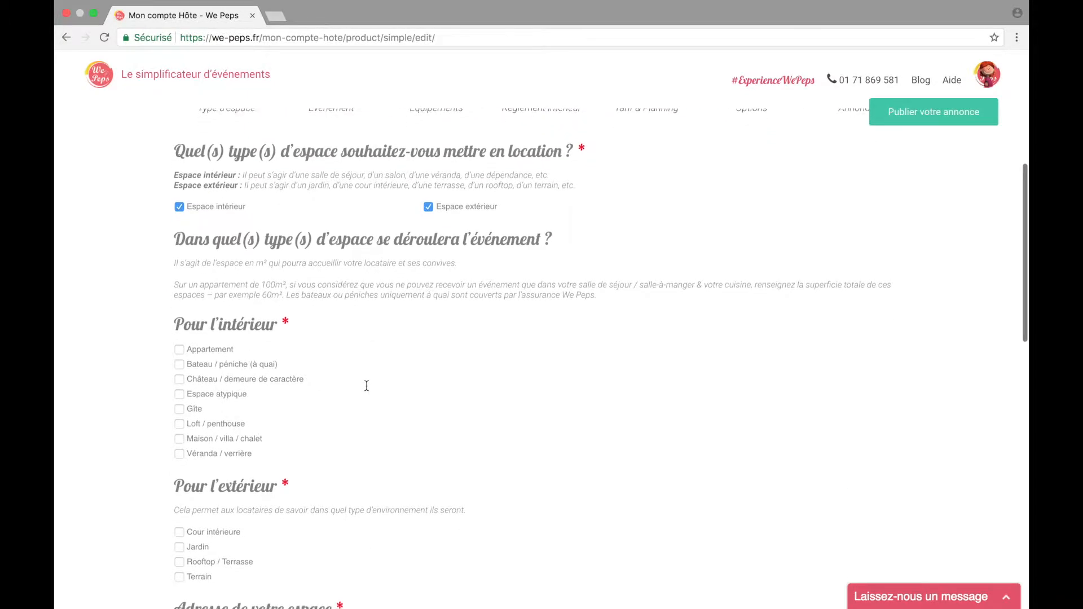
# Step: Set Maison / villa / chalet to 80 m² and Jardin to 300 m²
pyautogui.click(179, 439)
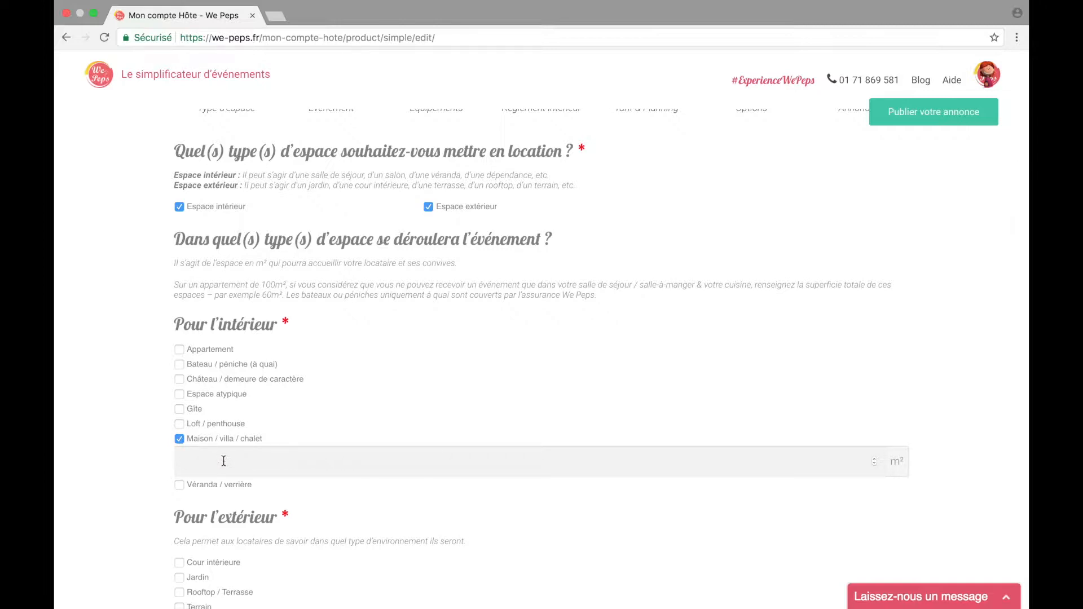
pyautogui.write('80')
pyautogui.scroll(-3, 305, 491)
pyautogui.click(181, 493)
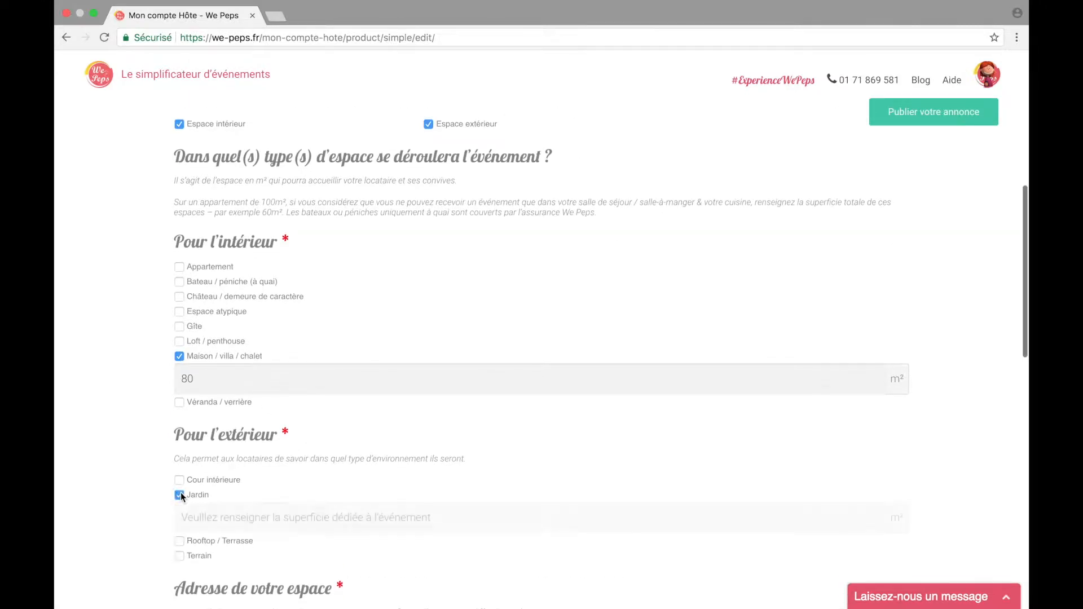
pyautogui.click(206, 513)
pyautogui.write('300')
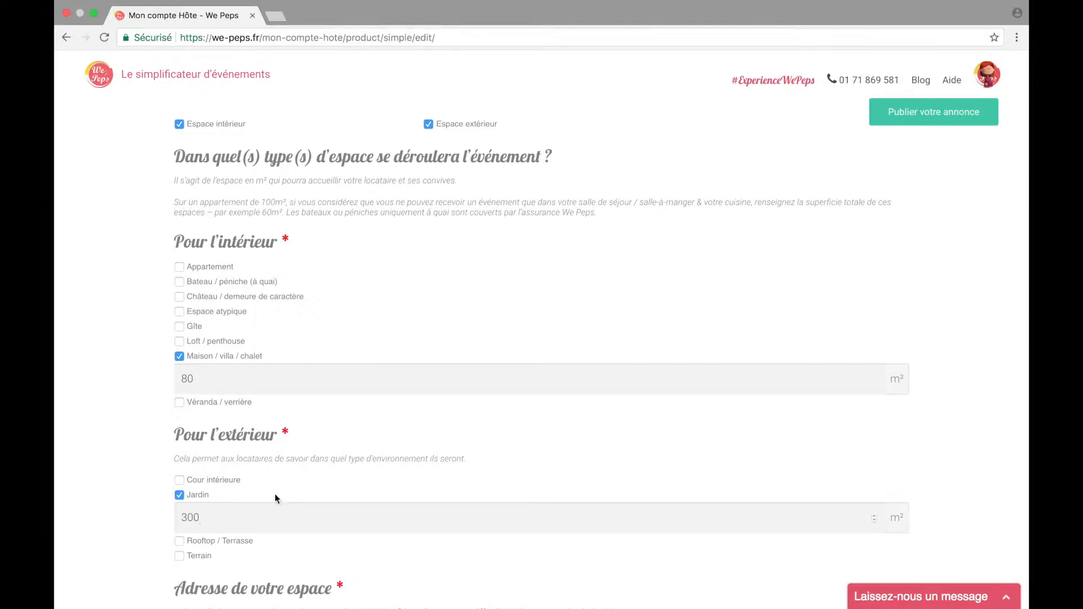
pyautogui.scroll(-5, 317, 479)
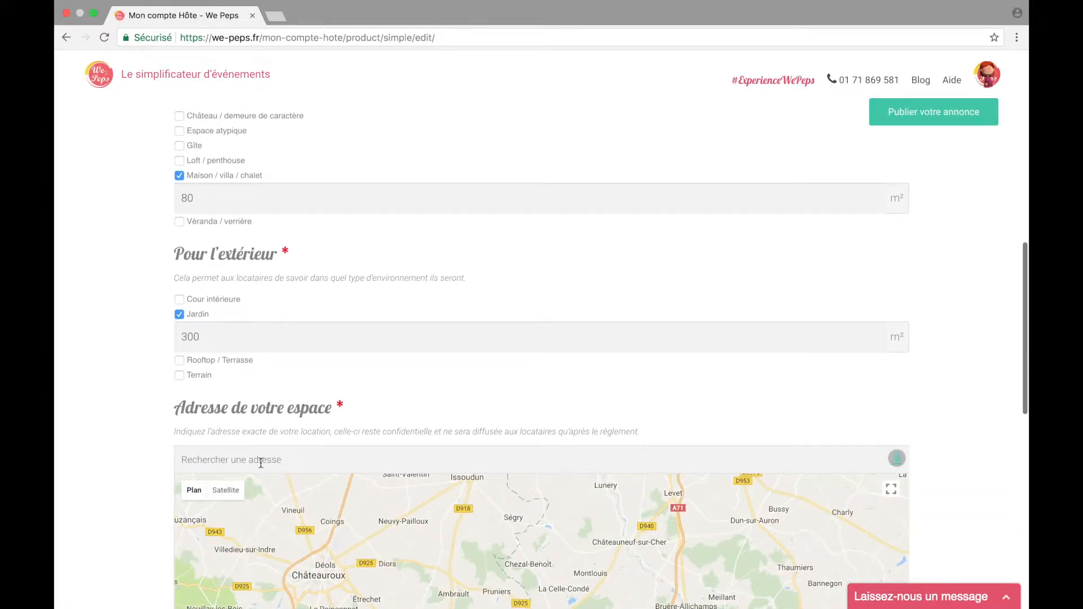
# Step: Enter the venue's street address, choose the matching suggestion, and continue to Événement
pyautogui.click(246, 460)
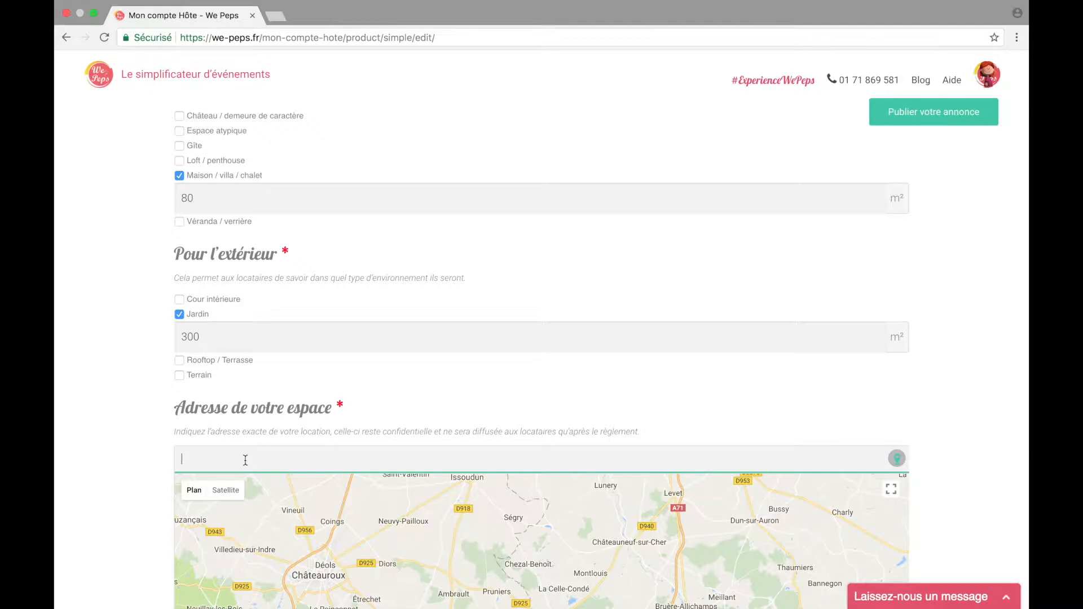
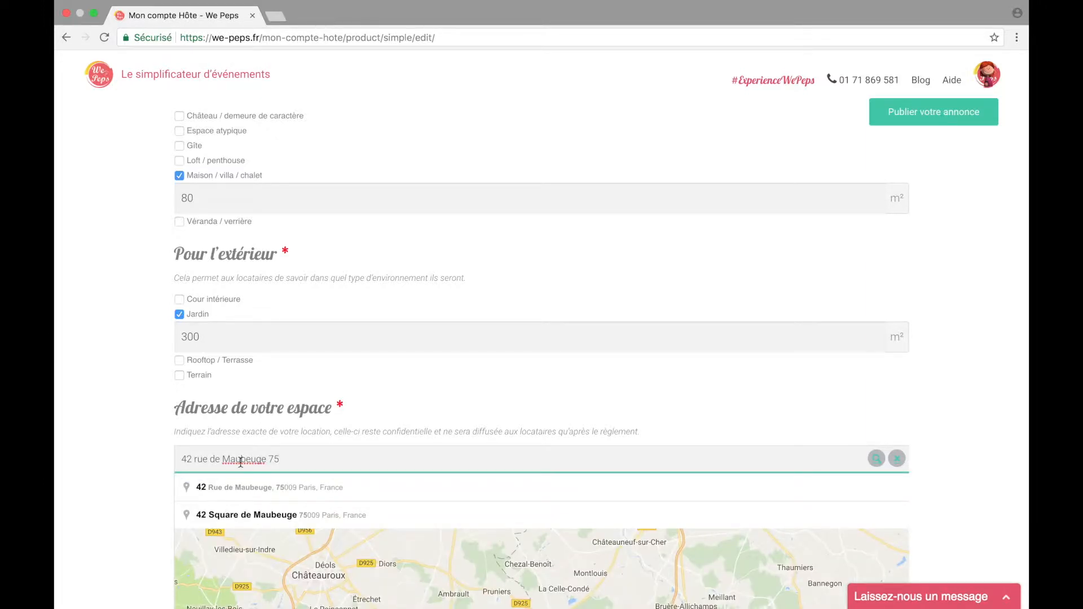
pyautogui.click(242, 488)
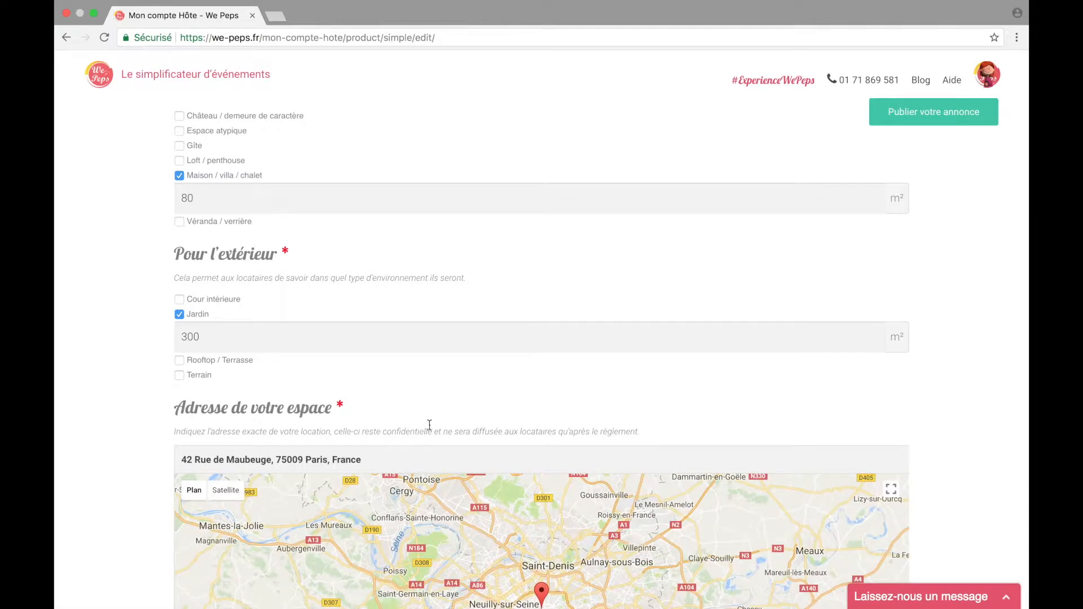
pyautogui.scroll(-2, 433, 422)
pyautogui.scroll(-2, 435, 427)
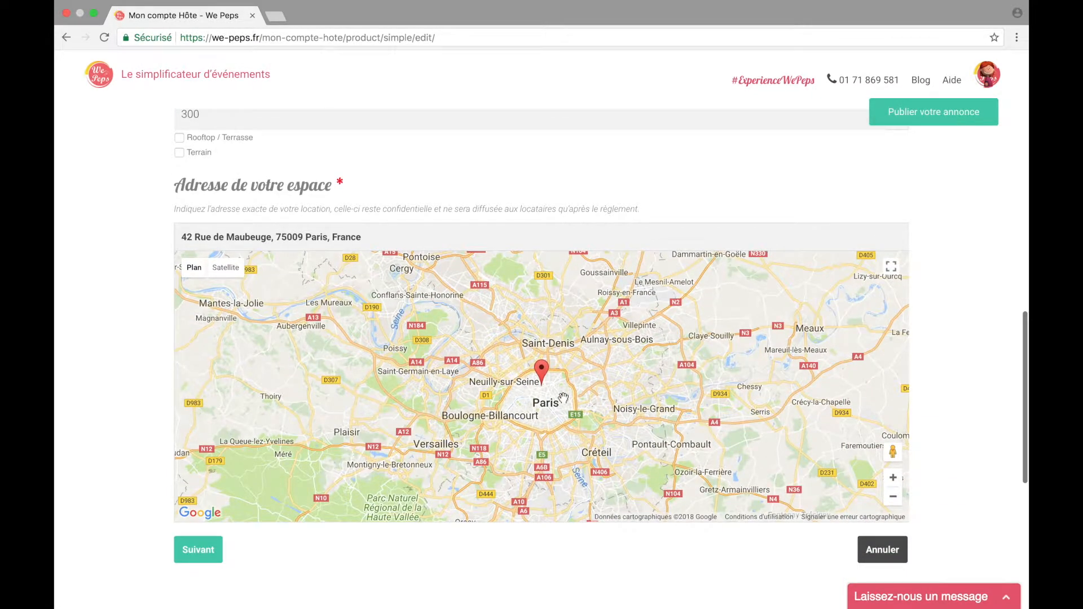
pyautogui.click(205, 551)
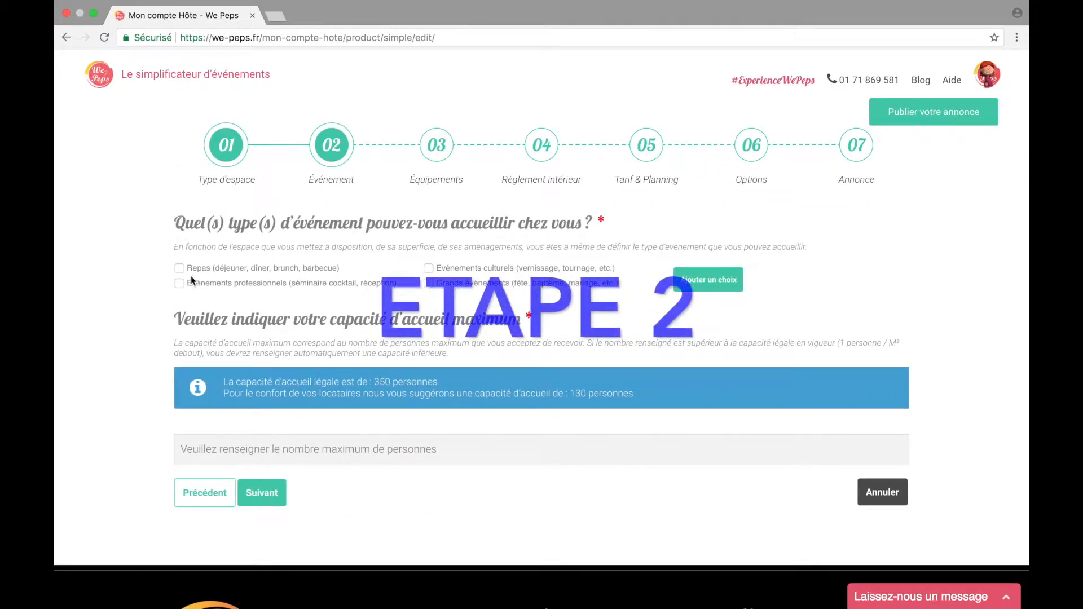
# Step: Accept meals and professional events, and add a custom 'Shooting photo' event type
pyautogui.click(180, 269)
pyautogui.click(180, 283)
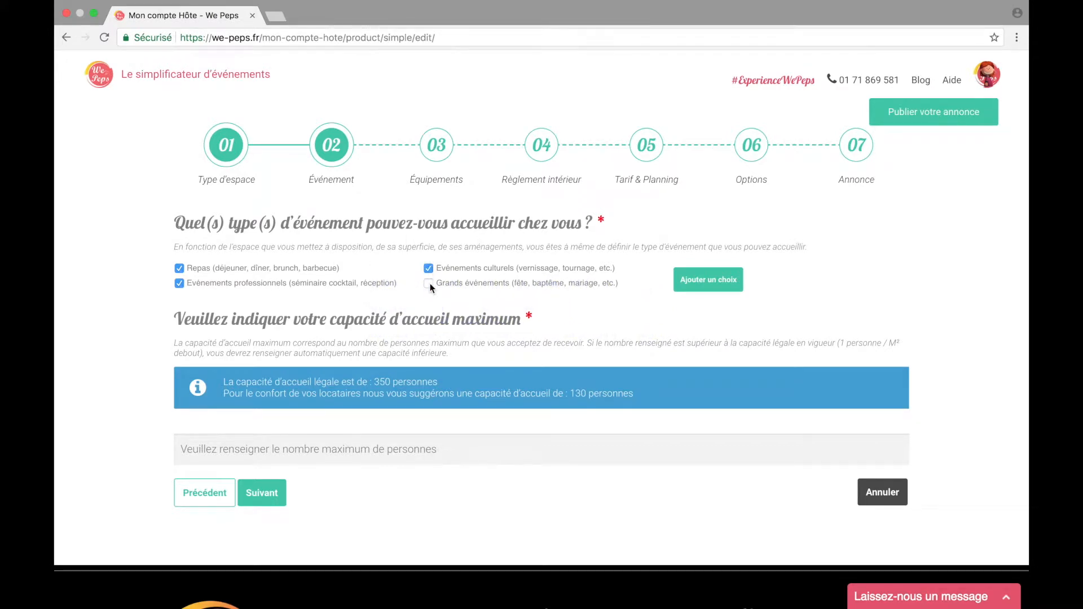
pyautogui.click(689, 286)
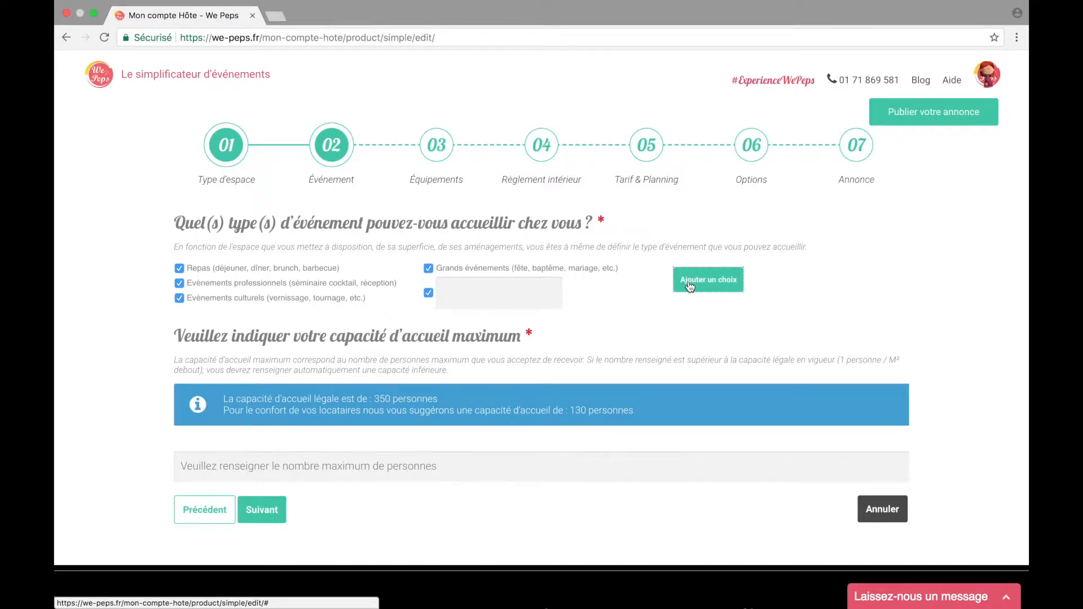
pyautogui.write('Shooting photo')
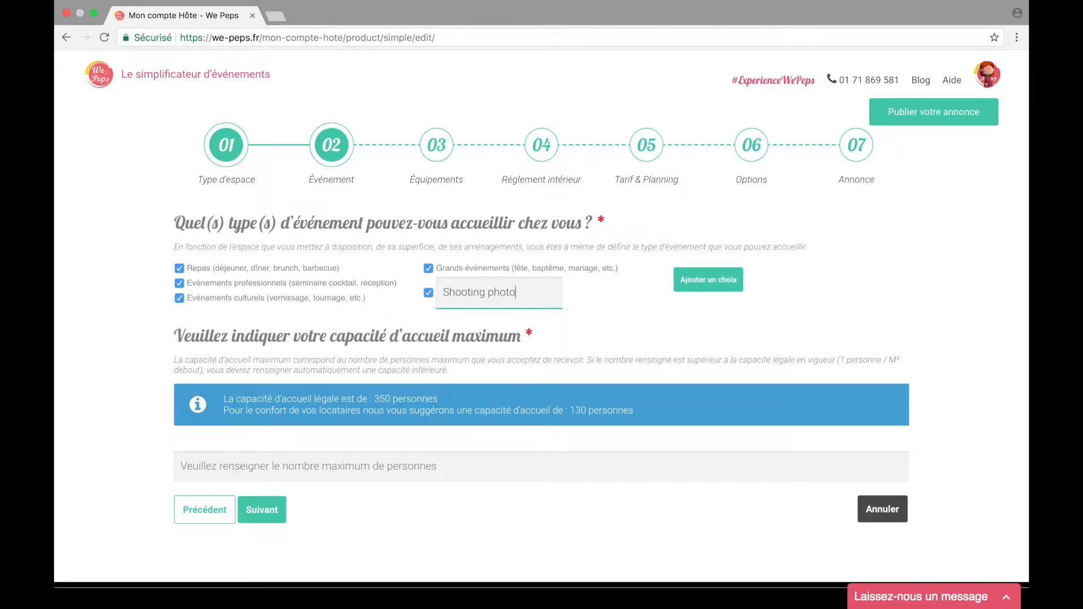
# Step: Set the maximum capacity to 50 guests and continue to Équipements
pyautogui.scroll(-2, 327, 331)
pyautogui.click(315, 386)
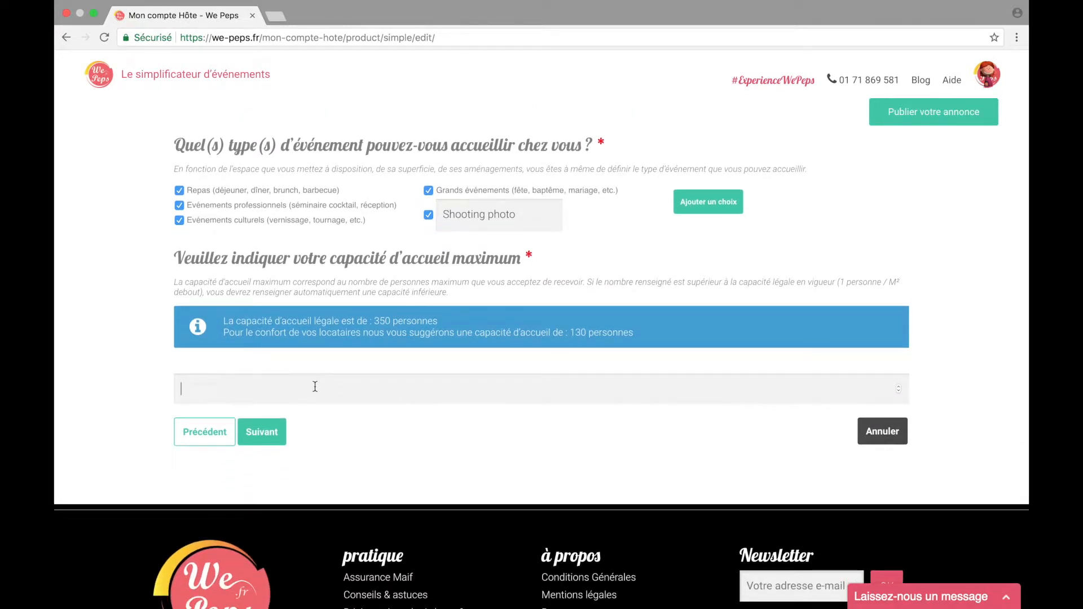
pyautogui.write('50')
pyautogui.click(277, 437)
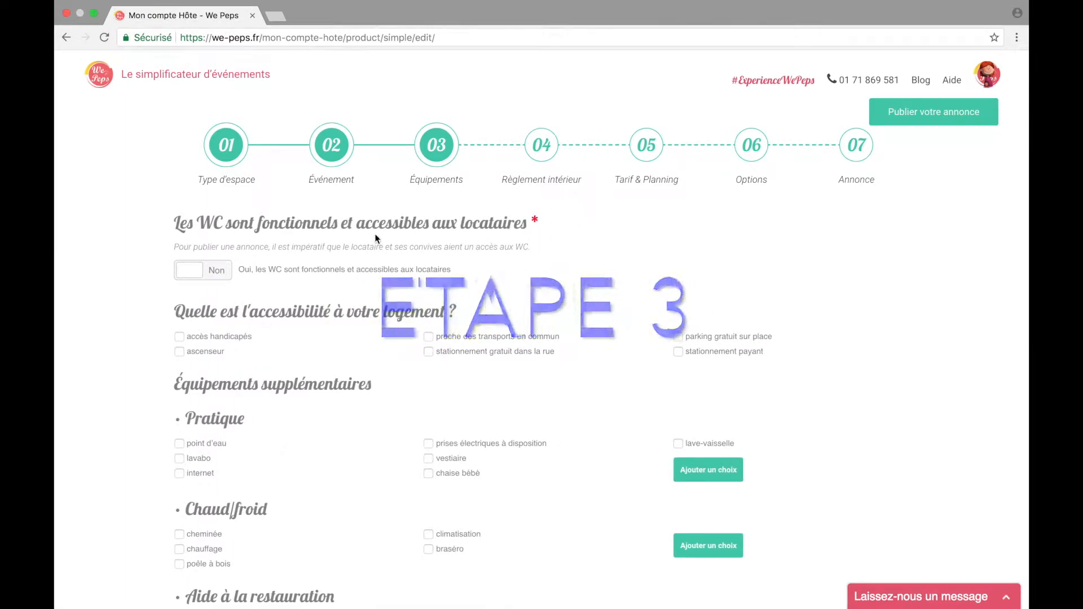
# Step: Set the WC to Oui and tick water point, internet, dishwasher, heating and air conditioning
pyautogui.click(192, 271)
pyautogui.scroll(-2, 191, 270)
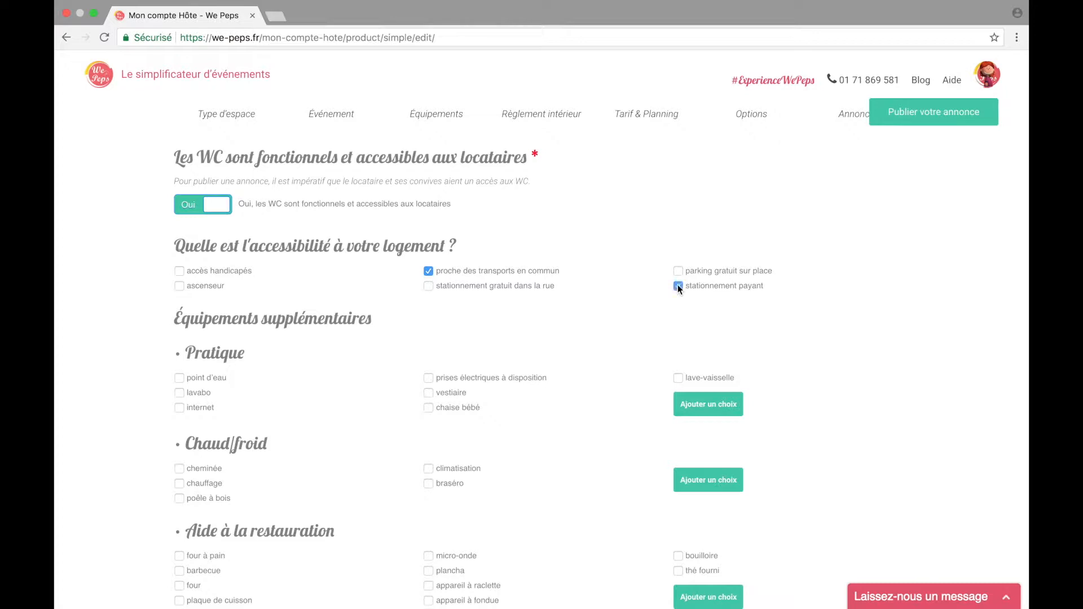
pyautogui.scroll(-3, 544, 327)
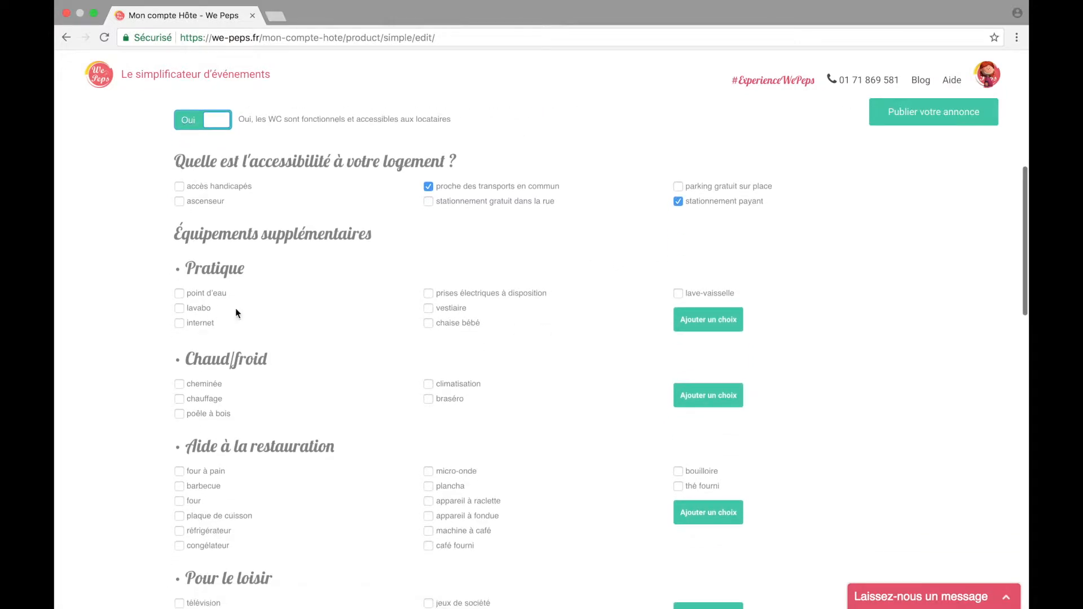
pyautogui.click(180, 294)
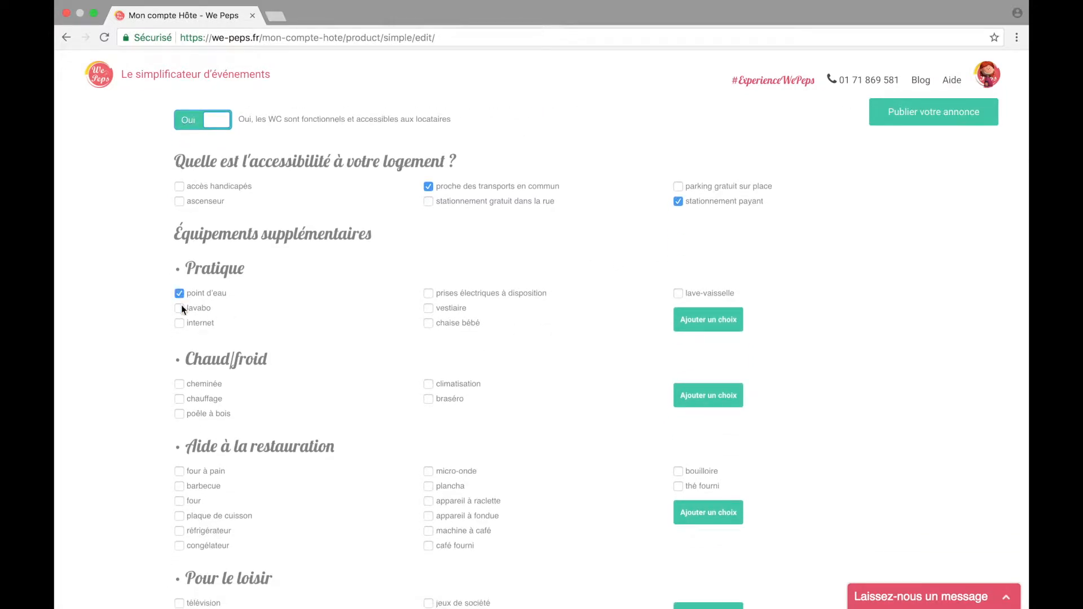
pyautogui.click(180, 324)
pyautogui.click(679, 294)
pyautogui.scroll(-3, 194, 320)
pyautogui.click(180, 309)
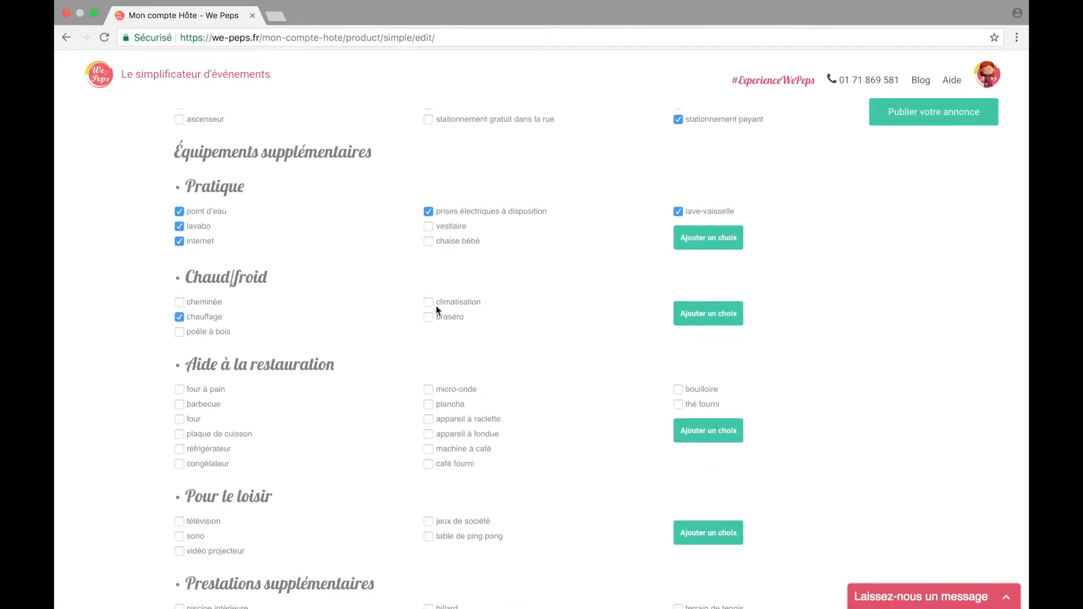
pyautogui.click(428, 294)
pyautogui.scroll(-3, 395, 316)
# Step: Tick barbecue, oven, cooktop, refrigerator, freezer and coffee machine as cooking amenities
pyautogui.click(180, 294)
pyautogui.click(180, 324)
pyautogui.click(180, 339)
pyautogui.click(180, 354)
pyautogui.click(179, 309)
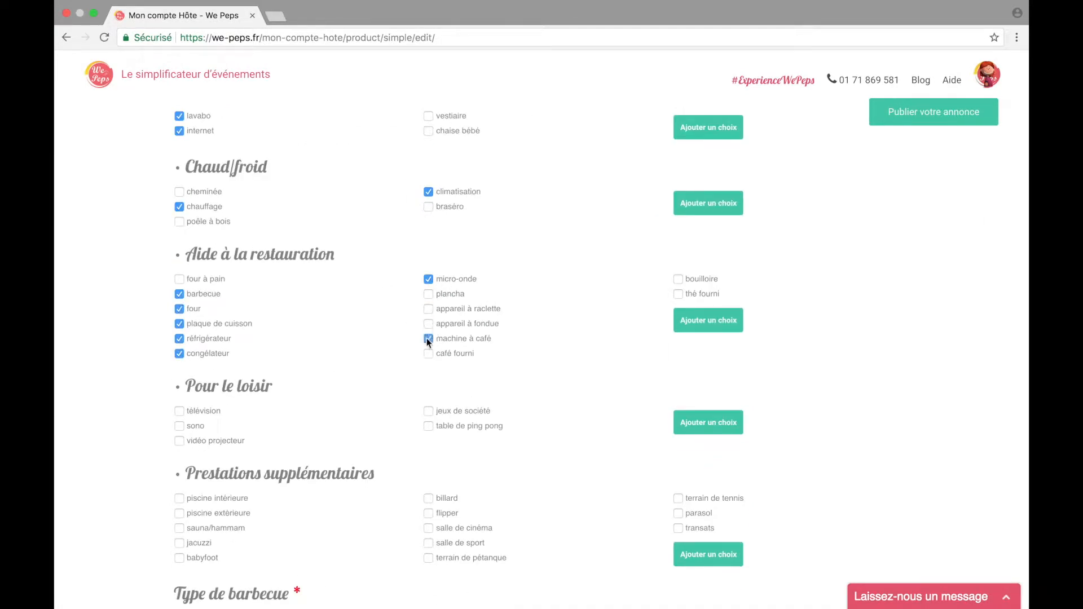
pyautogui.click(678, 279)
pyautogui.scroll(-3, 510, 380)
# Step: Tick television, sound system, outdoor pool, babyfoot, parasol and sun loungers
pyautogui.click(179, 321)
pyautogui.click(180, 337)
pyautogui.scroll(-2, 182, 337)
pyautogui.click(179, 353)
pyautogui.click(179, 398)
pyautogui.click(678, 354)
pyautogui.click(679, 369)
pyautogui.scroll(-2, 429, 356)
# Step: Specify a charcoal barbecue, a USB sound system, and answer the pool safety question
pyautogui.click(180, 342)
pyautogui.click(429, 401)
pyautogui.click(179, 402)
pyautogui.click(428, 455)
pyautogui.scroll(-2, 387, 429)
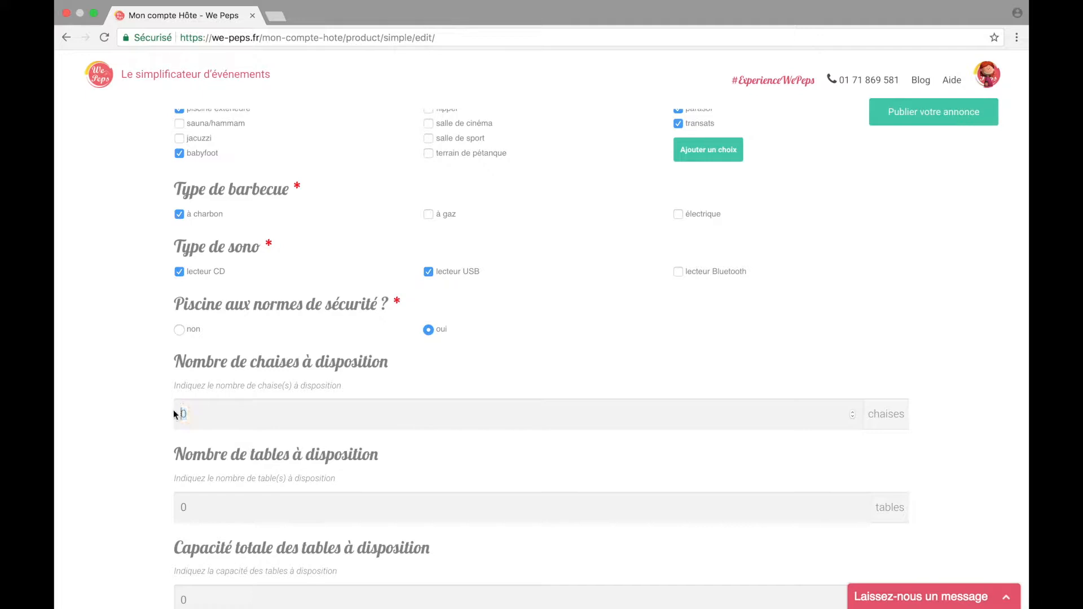
# Step: Set the furniture counts to 50 chairs, 10 tables and 50 table seats
pyautogui.moveTo(187, 414); pyautogui.dragTo(174, 412)
pyautogui.write('50')
pyautogui.moveTo(193, 507); pyautogui.dragTo(173, 513)
pyautogui.write('10')
pyautogui.scroll(-1, 370, 459)
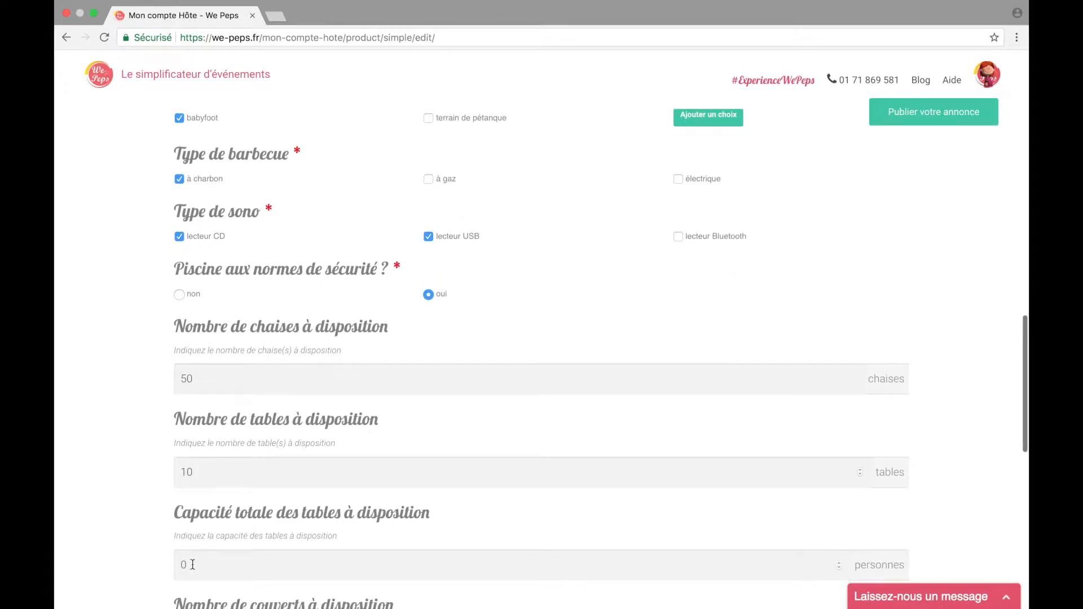
pyautogui.moveTo(190, 565); pyautogui.dragTo(175, 566)
pyautogui.write('50')
# Step: Tick the smoke detector and continue to Règlement intérieur
pyautogui.scroll(-5, 139, 525)
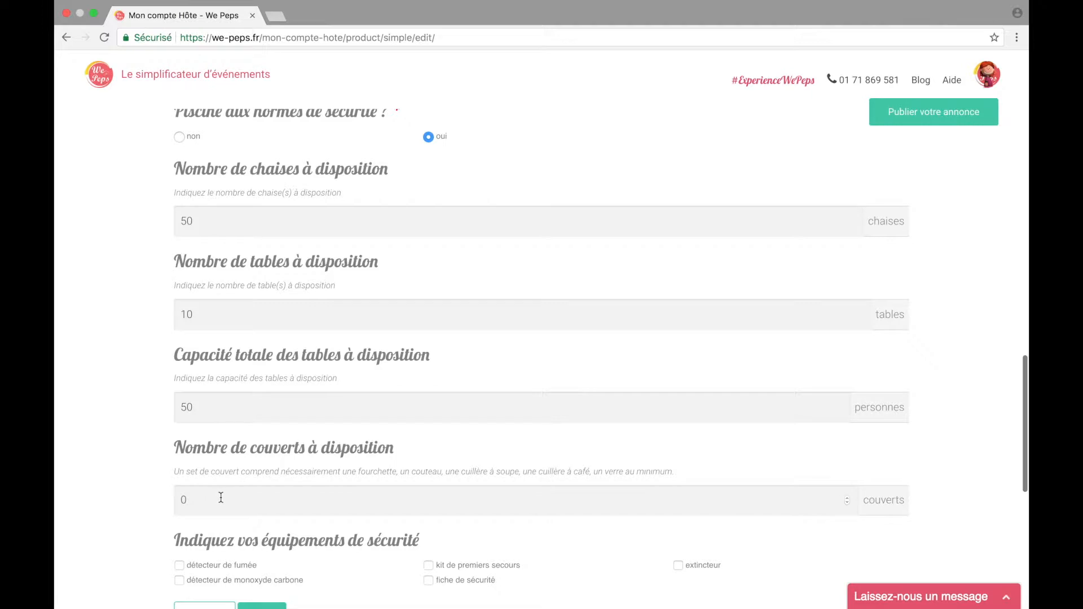
pyautogui.scroll(-3, 237, 498)
pyautogui.click(178, 434)
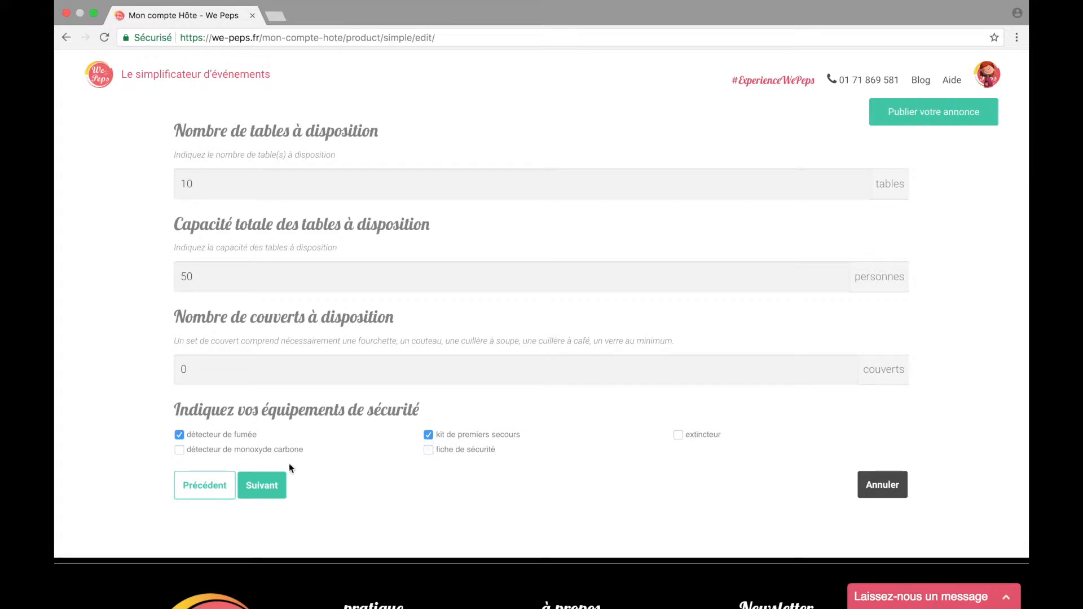
pyautogui.click(274, 486)
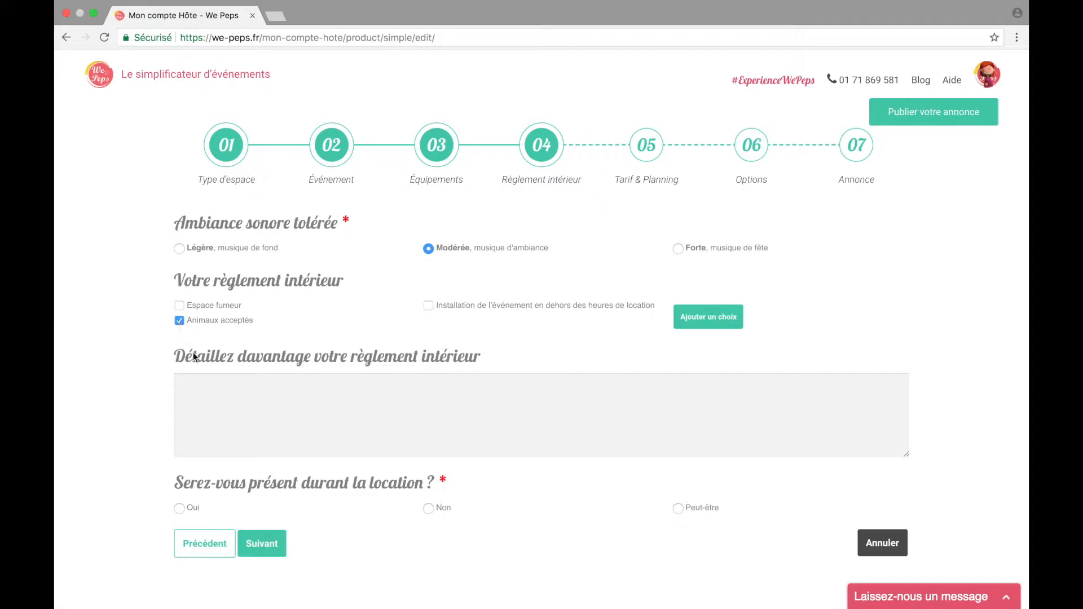
# Step: Paste the garden-smoking and pool-supervision rules, answer Peut-être on presence, and continue to Tarif & Planning
pyautogui.click(246, 382)
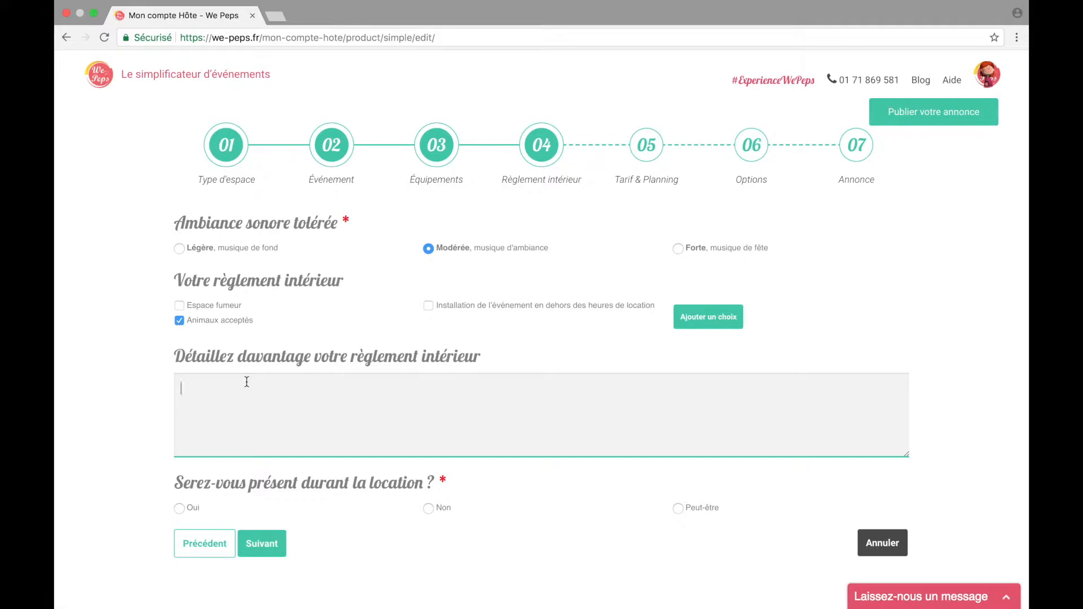
pyautogui.write("Il y a un espace fumeur à dans le jardin avec des cendriers à disposition, merci de respecter les lieux et de ne pas fumer à l'intérieur.  Les enfants doivent être sous la surveillance d'un adulte lors de la baignade dans la piscine")
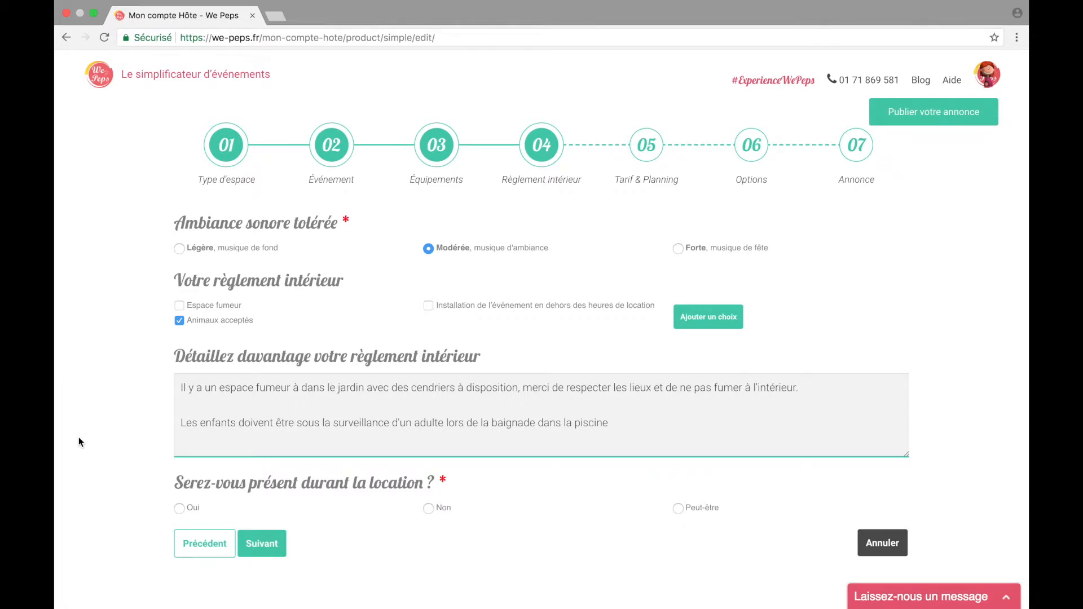
pyautogui.scroll(-3, 79, 443)
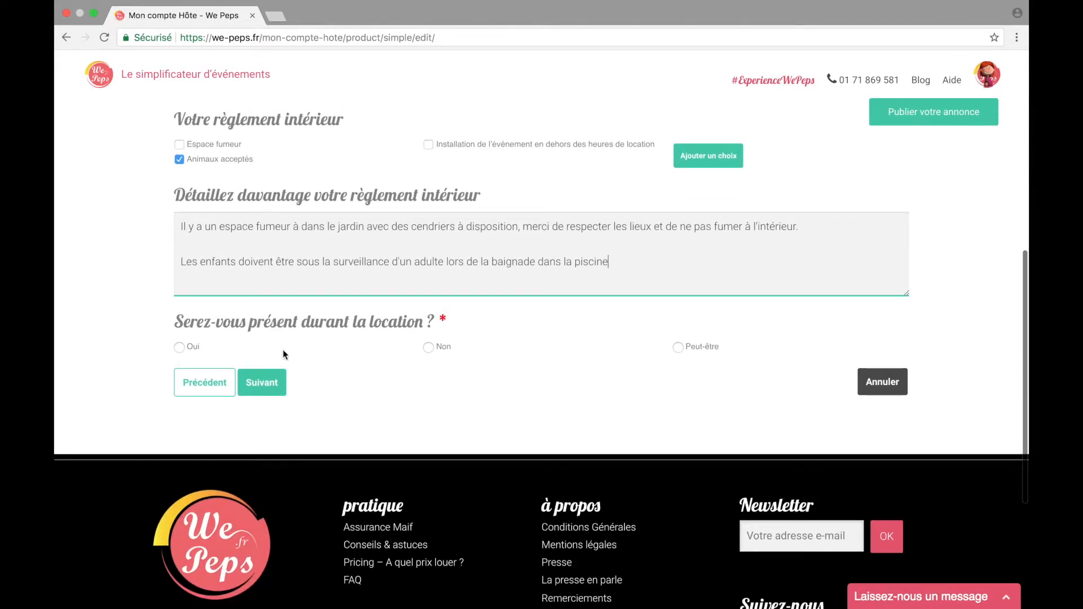
pyautogui.click(678, 347)
pyautogui.click(275, 389)
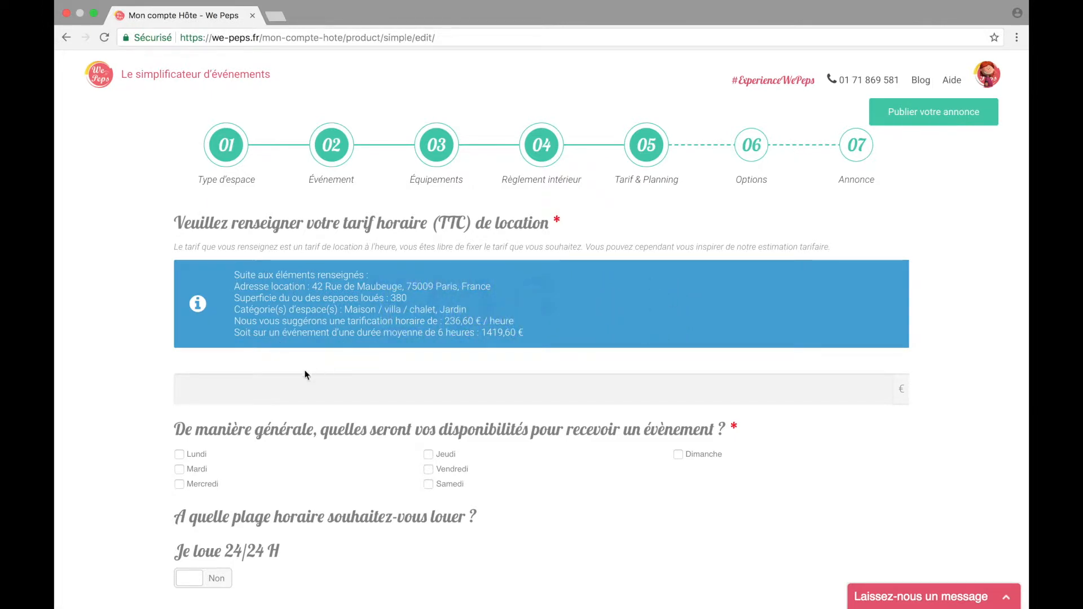
# Step: Set the hourly rate to 100 € and tick every weekday, leaving 24/24 H at Non
pyautogui.scroll(-1, 278, 384)
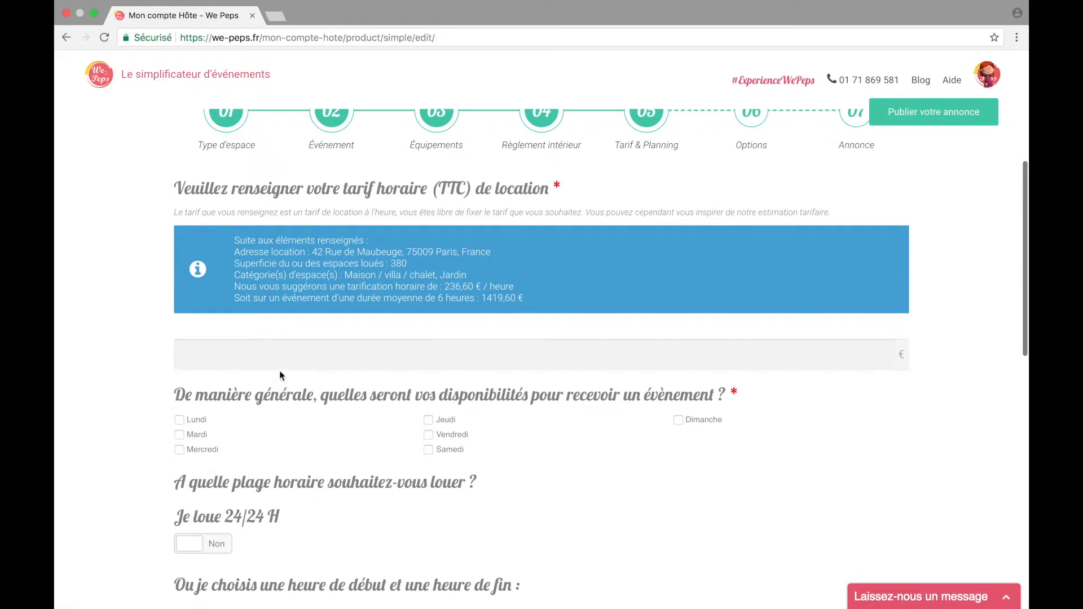
pyautogui.write('100')
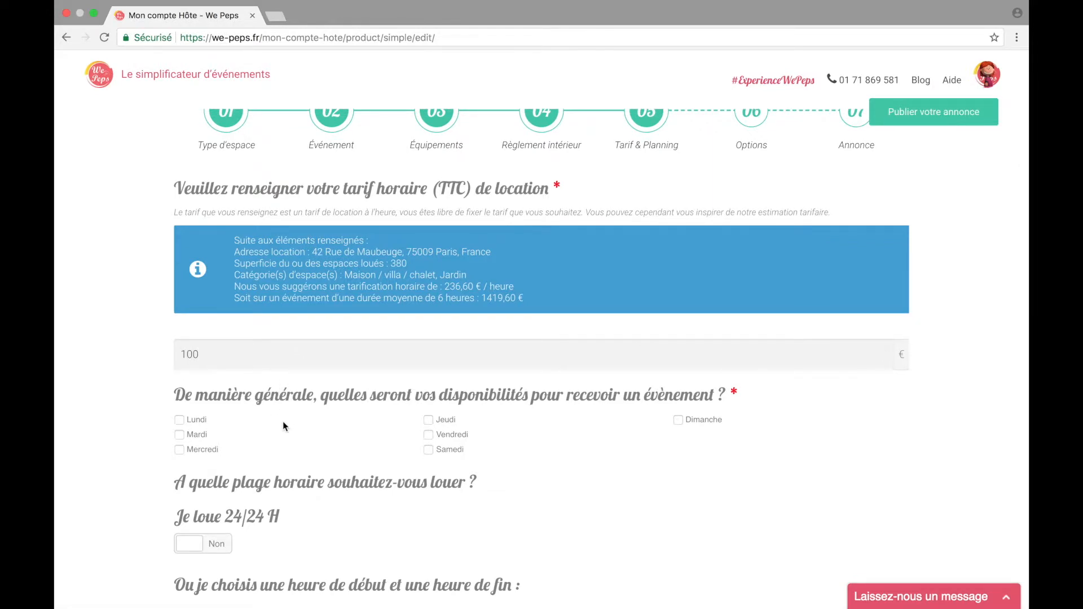
pyautogui.scroll(-1, 282, 422)
pyautogui.click(180, 366)
pyautogui.click(179, 381)
pyautogui.click(429, 365)
pyautogui.click(429, 380)
pyautogui.click(678, 365)
pyautogui.scroll(-2, 503, 399)
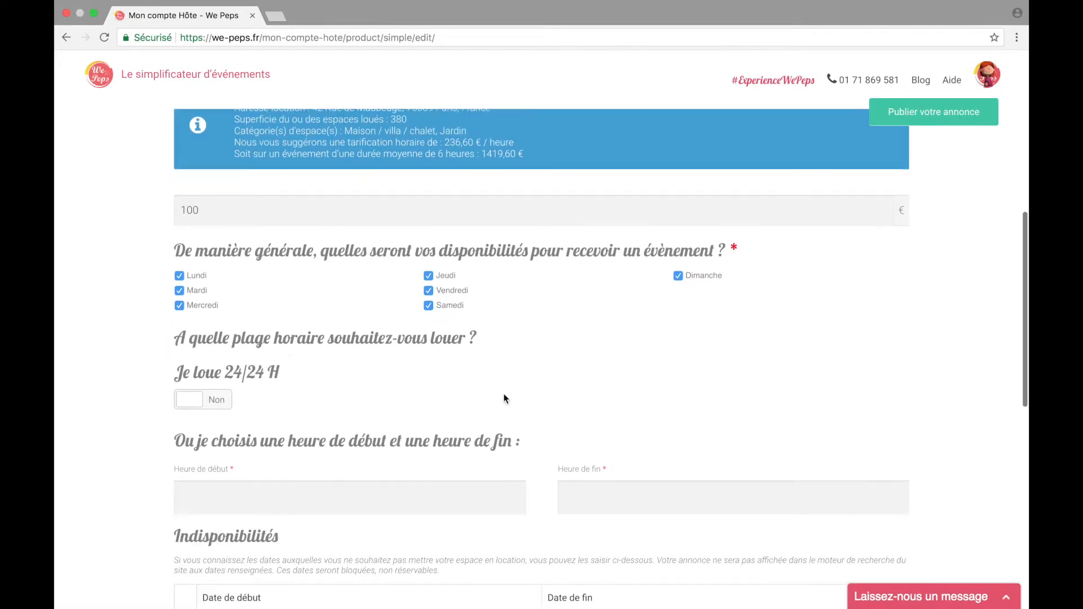
pyautogui.click(199, 402)
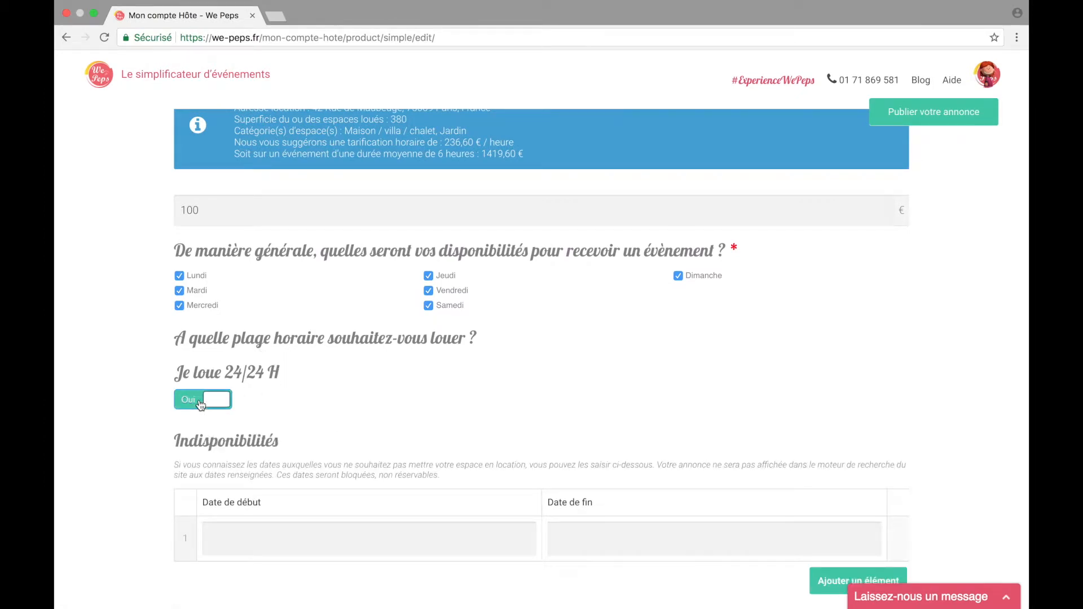
pyautogui.click(208, 404)
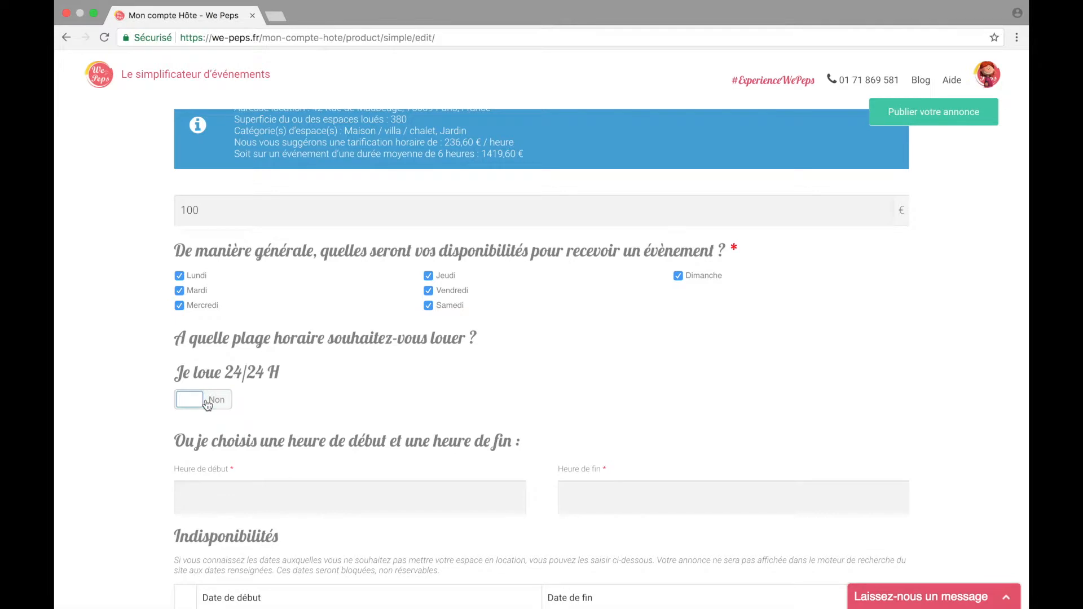
pyautogui.scroll(-2, 222, 471)
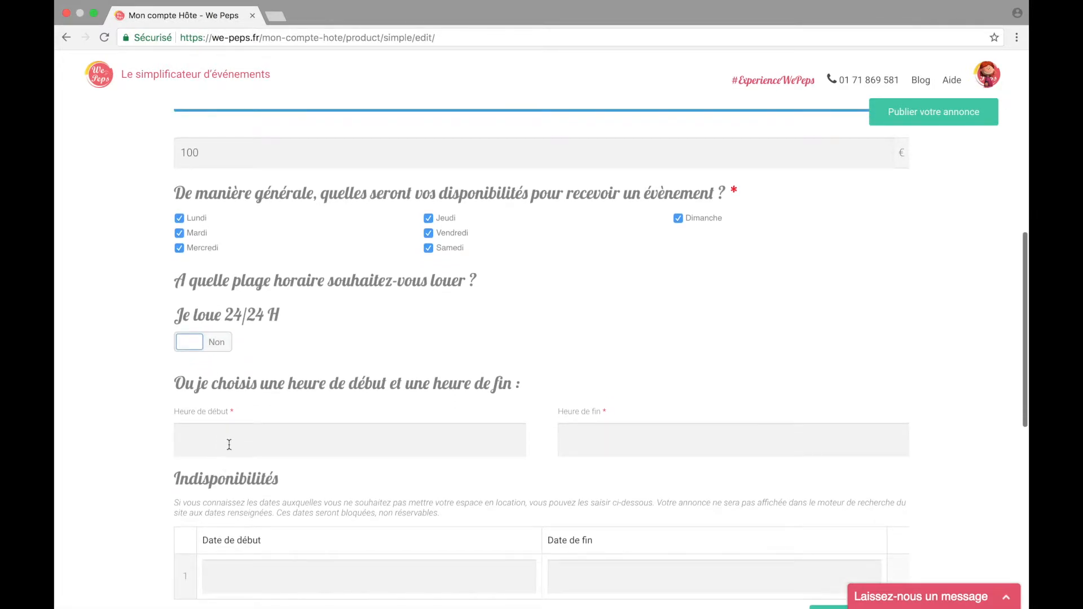
# Step: Set the rental hours from 09:00 to 02:00
pyautogui.click(229, 445)
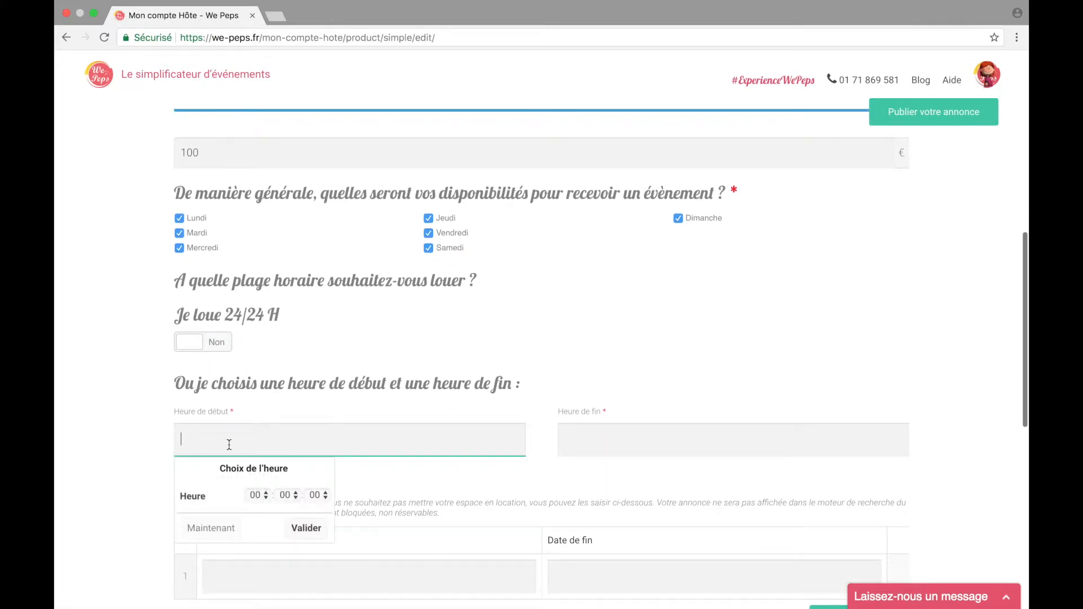
pyautogui.click(268, 497)
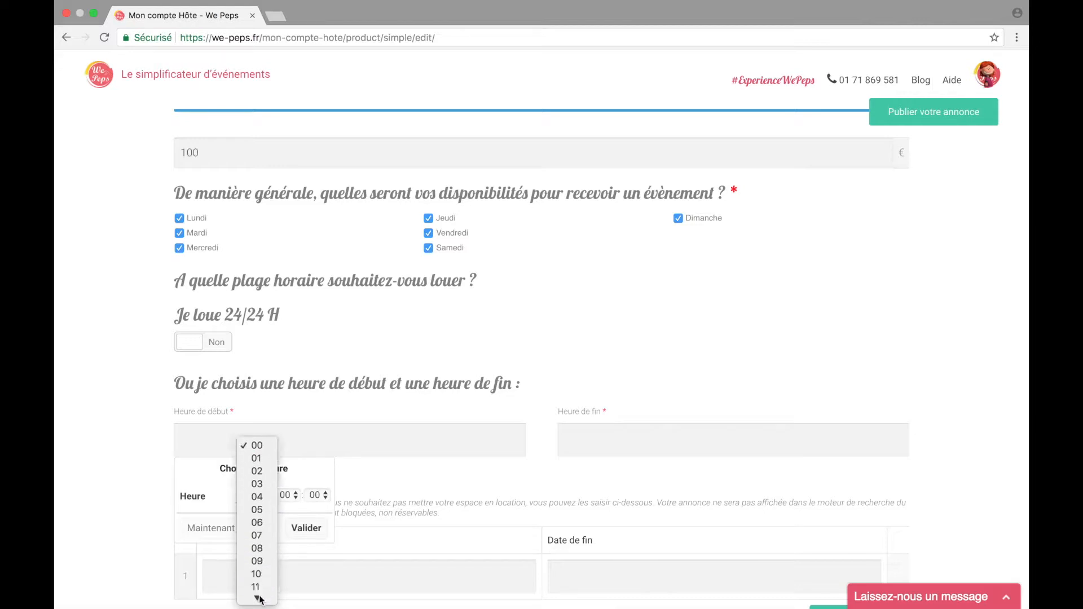
pyautogui.click(260, 527)
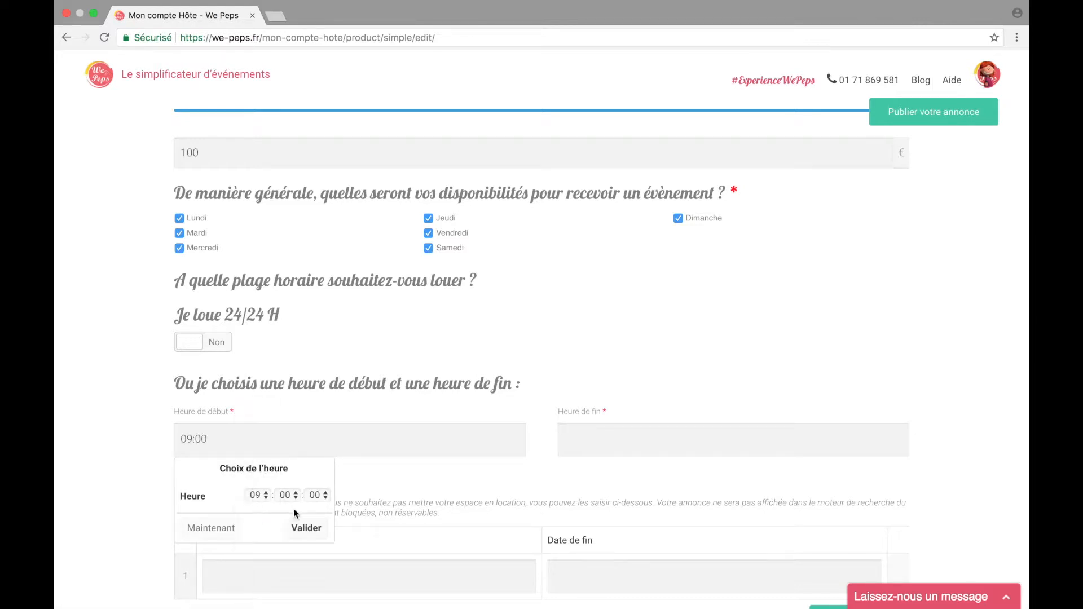
pyautogui.click(315, 531)
pyautogui.click(561, 439)
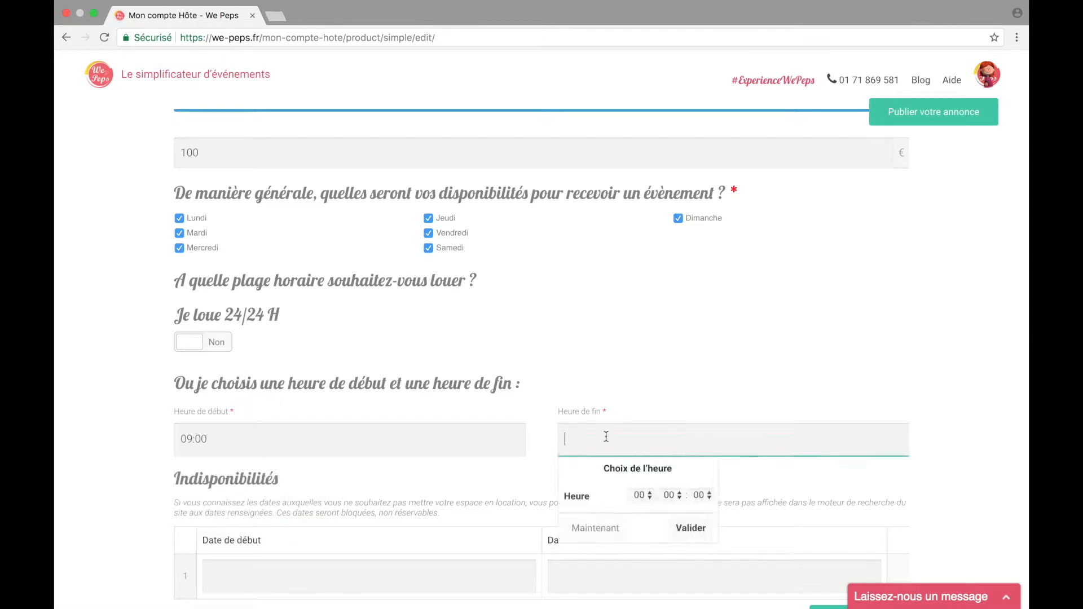
pyautogui.click(643, 495)
pyautogui.click(645, 520)
pyautogui.click(690, 528)
pyautogui.scroll(-4, 691, 527)
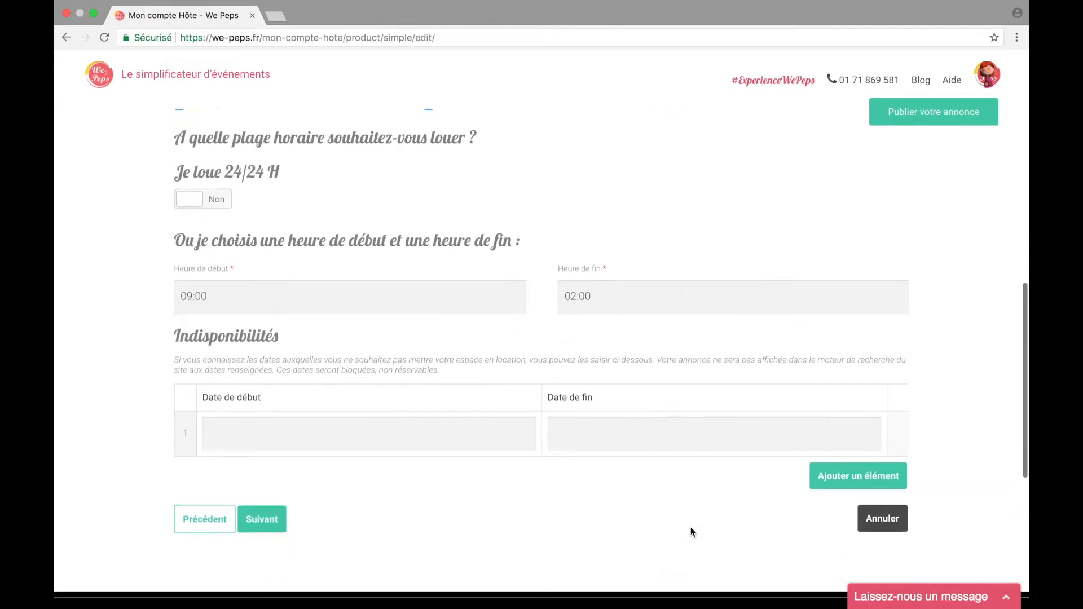
# Step: Set the first unavailability period from 1 to 3 mai 2018
pyautogui.click(307, 382)
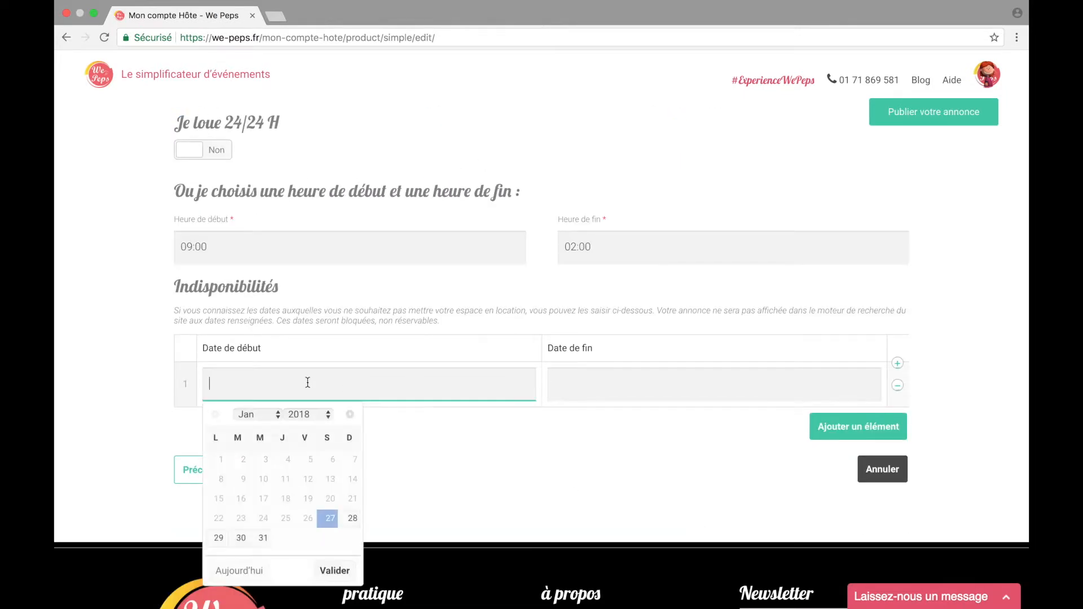
pyautogui.click(277, 416)
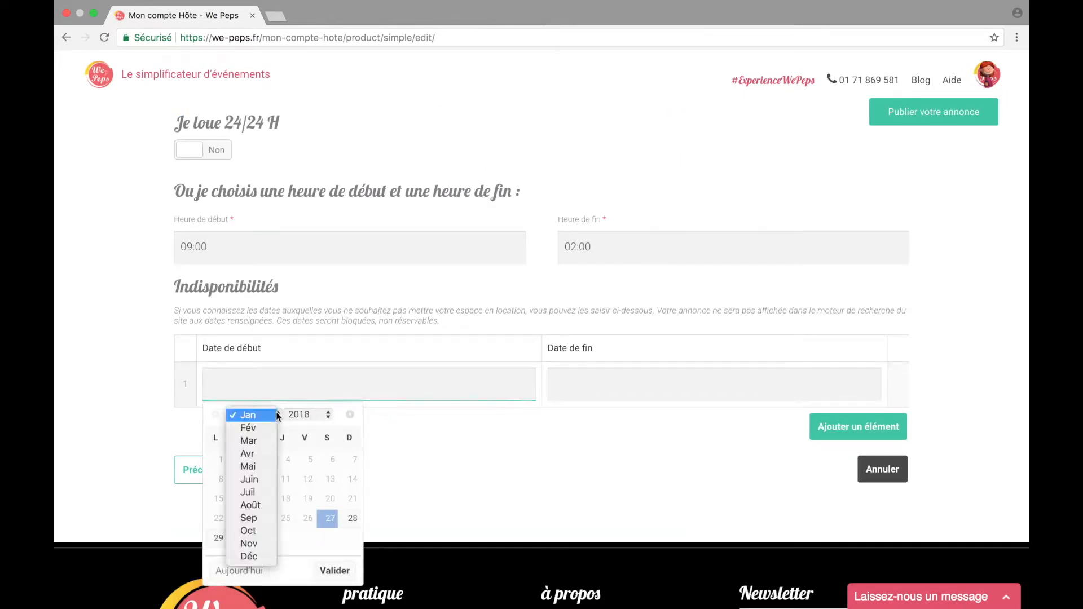
pyautogui.click(263, 465)
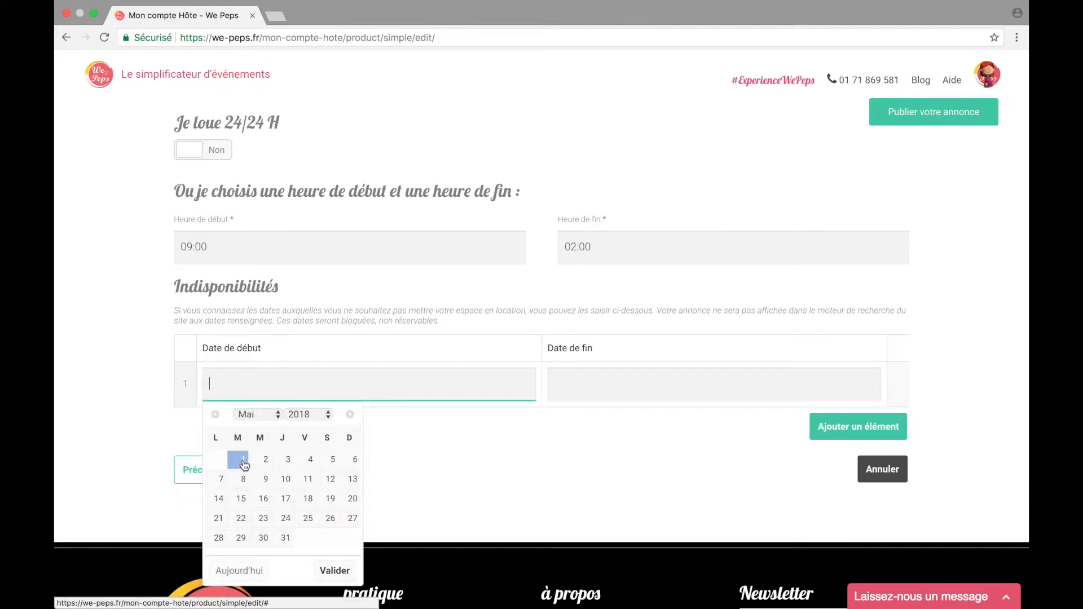
pyautogui.click(244, 461)
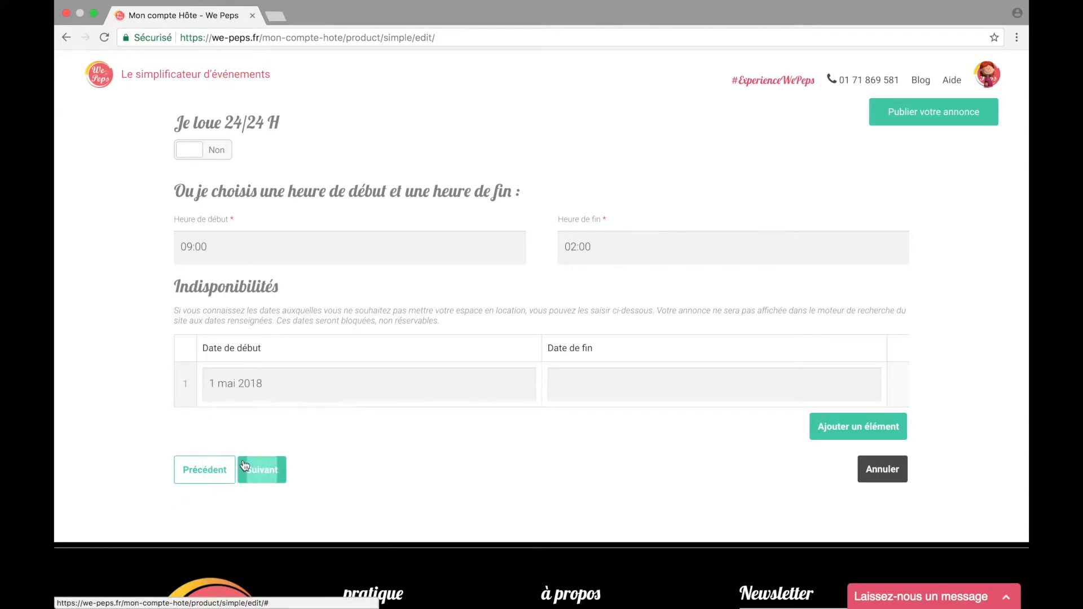
pyautogui.click(575, 382)
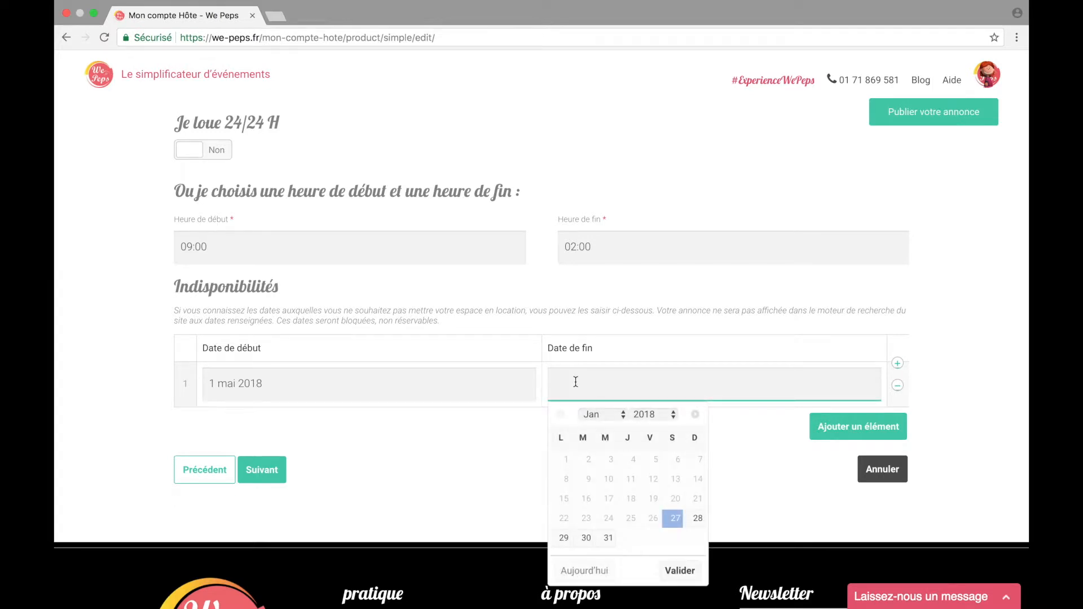
pyautogui.click(604, 414)
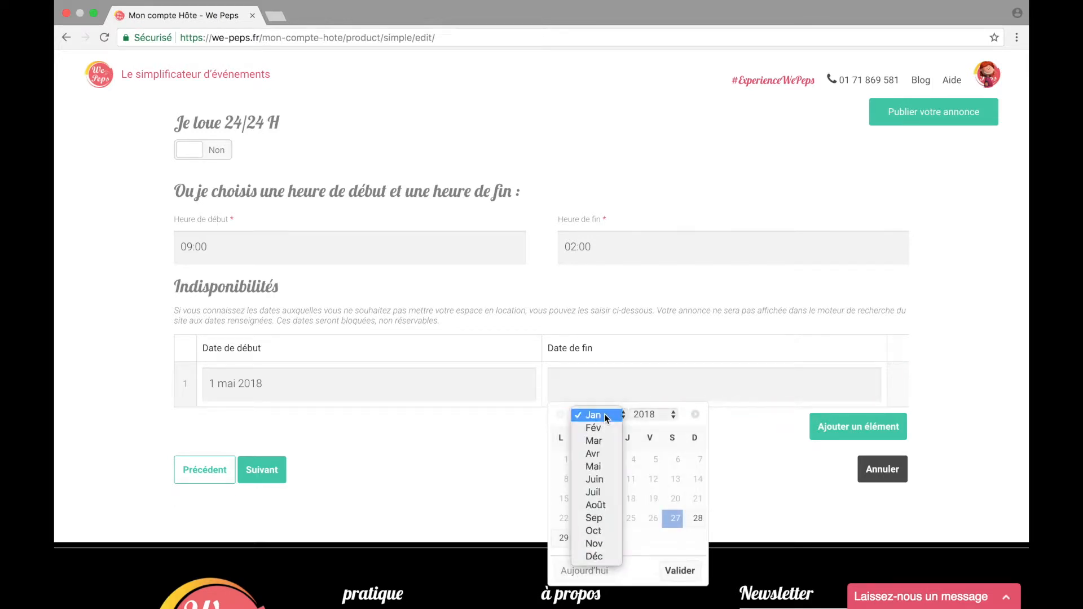
pyautogui.click(607, 466)
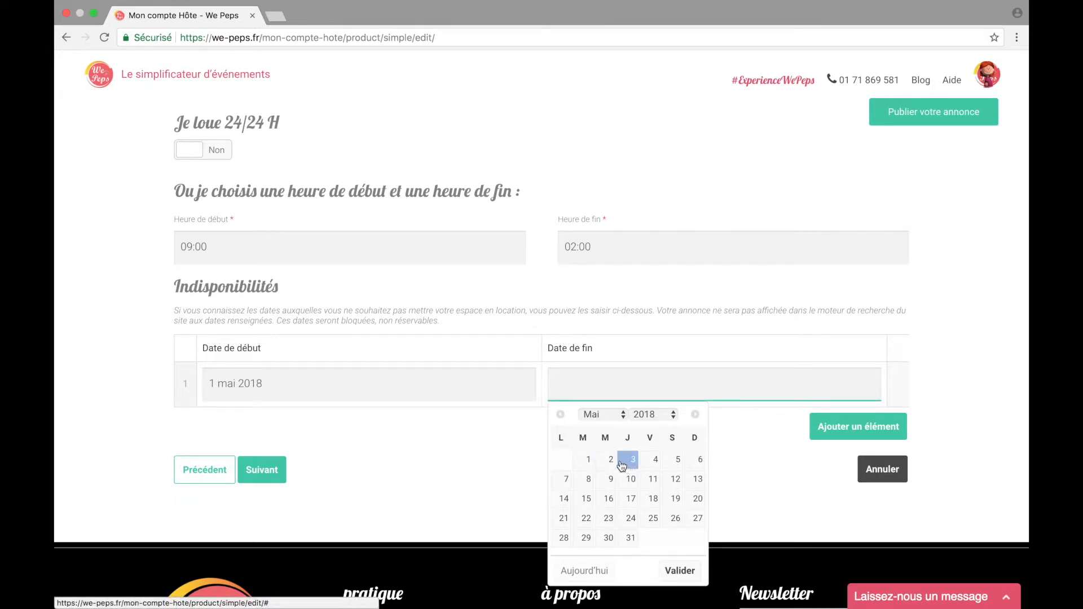
pyautogui.click(627, 467)
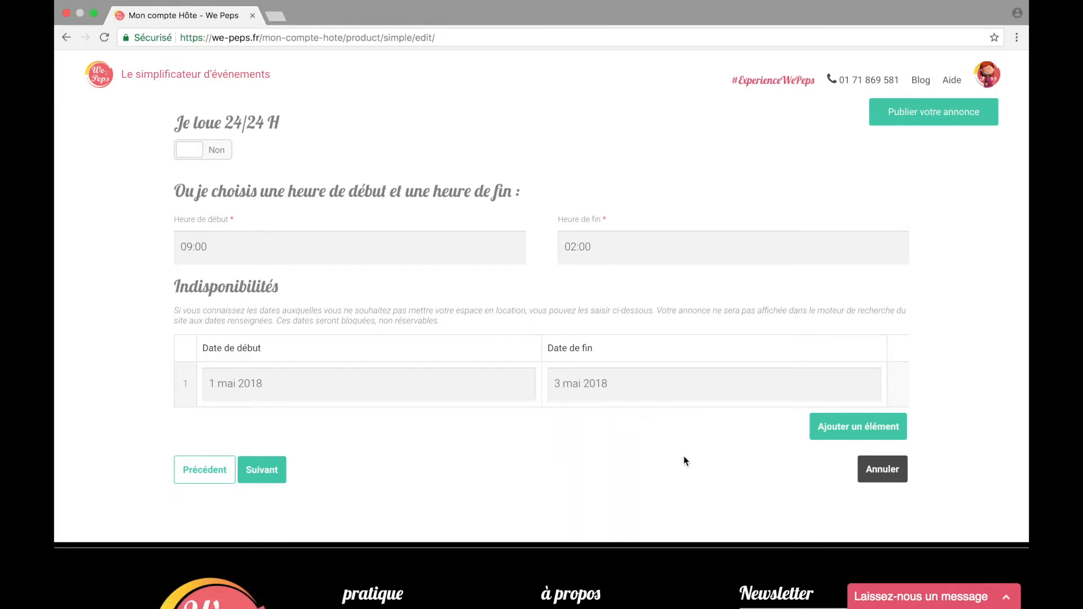
# Step: Add a second unavailability period, 2–3 June 2018, and continue to Options
pyautogui.click(849, 430)
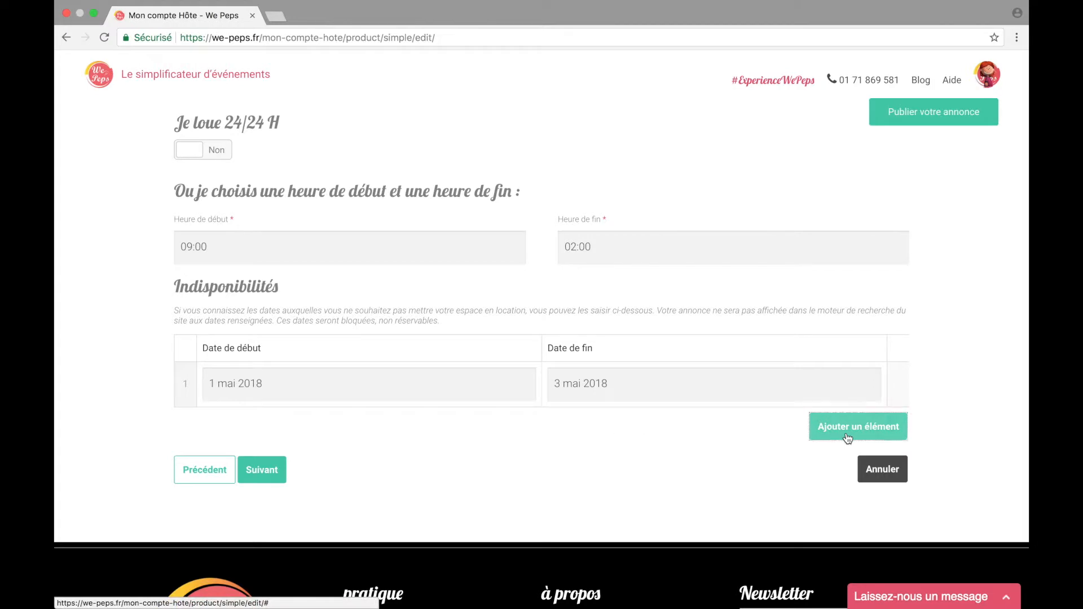
pyautogui.click(423, 435)
pyautogui.click(269, 235)
pyautogui.click(258, 306)
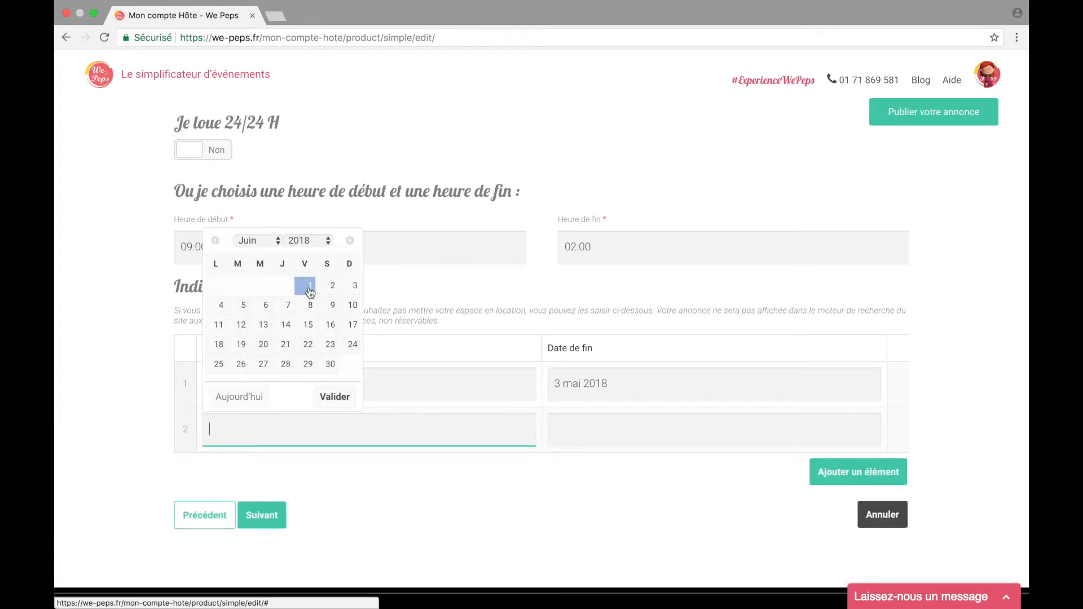
pyautogui.click(328, 285)
pyautogui.click(599, 240)
pyautogui.click(605, 308)
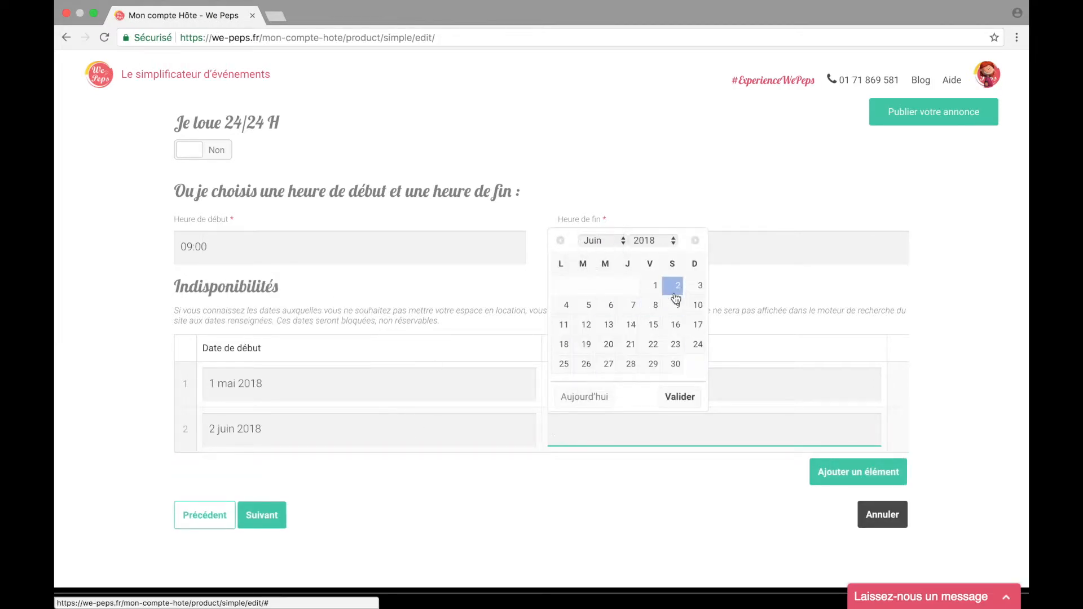
pyautogui.click(696, 286)
pyautogui.scroll(-2, 667, 490)
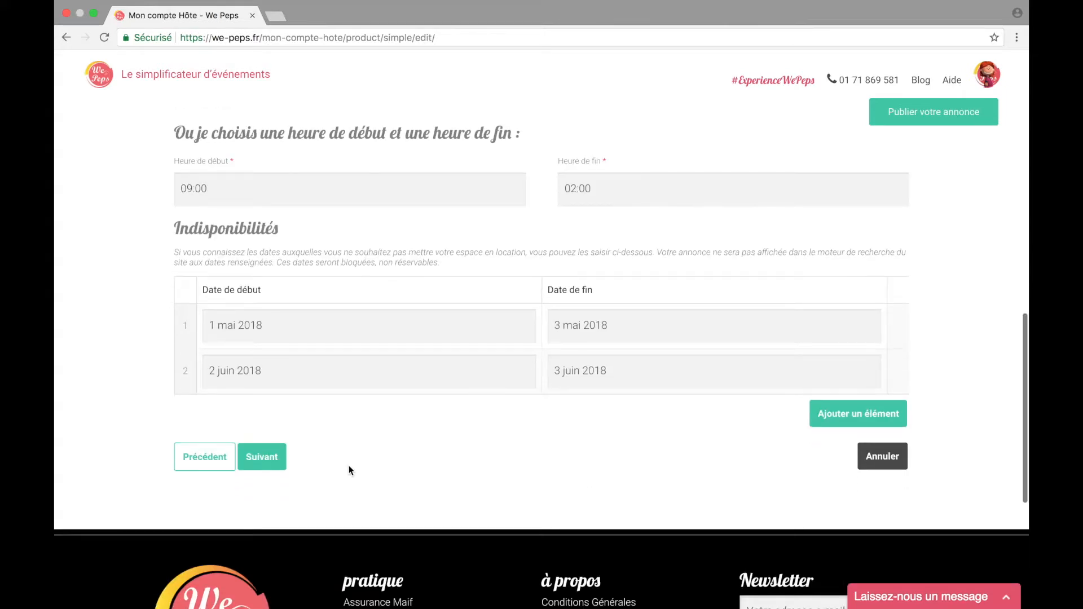
pyautogui.click(266, 458)
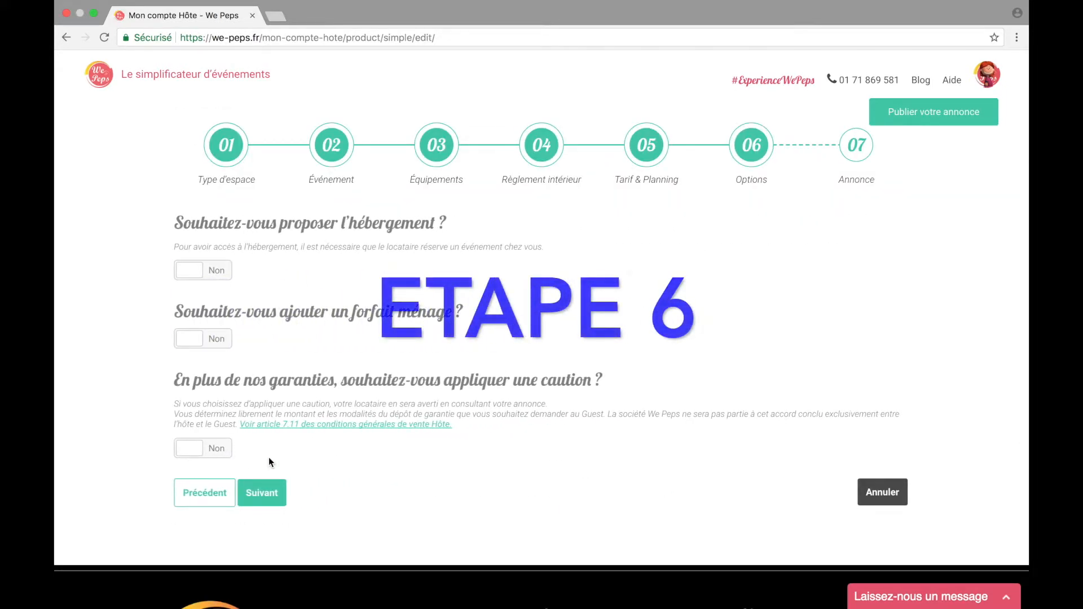
# Step: Switch Hébergement on with 6 couchages at 200 €, and mark bed linen and towels as provided
pyautogui.scroll(-1, 269, 458)
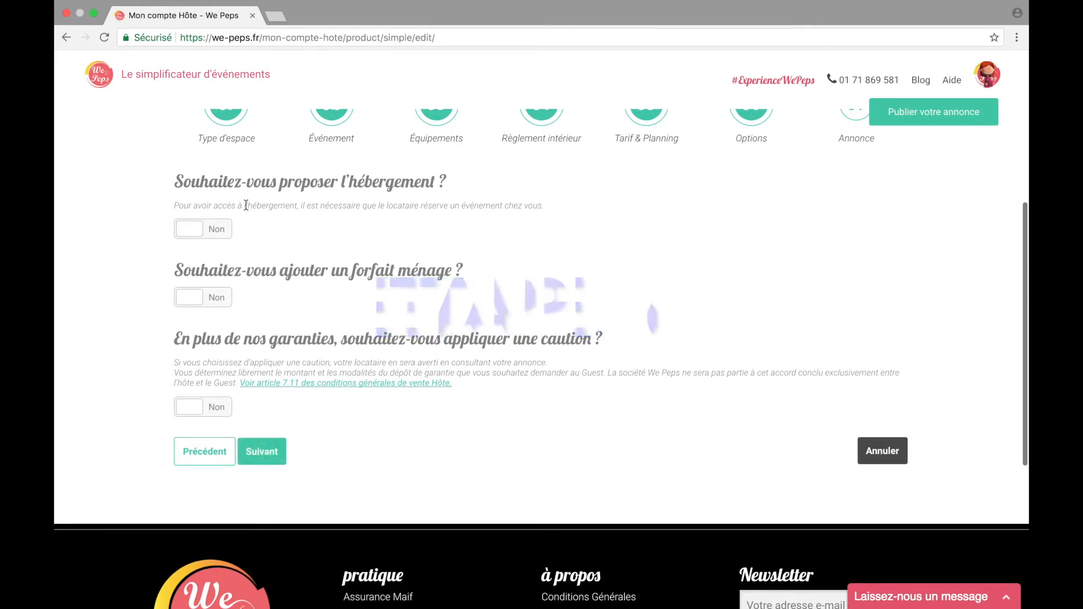
pyautogui.click(198, 234)
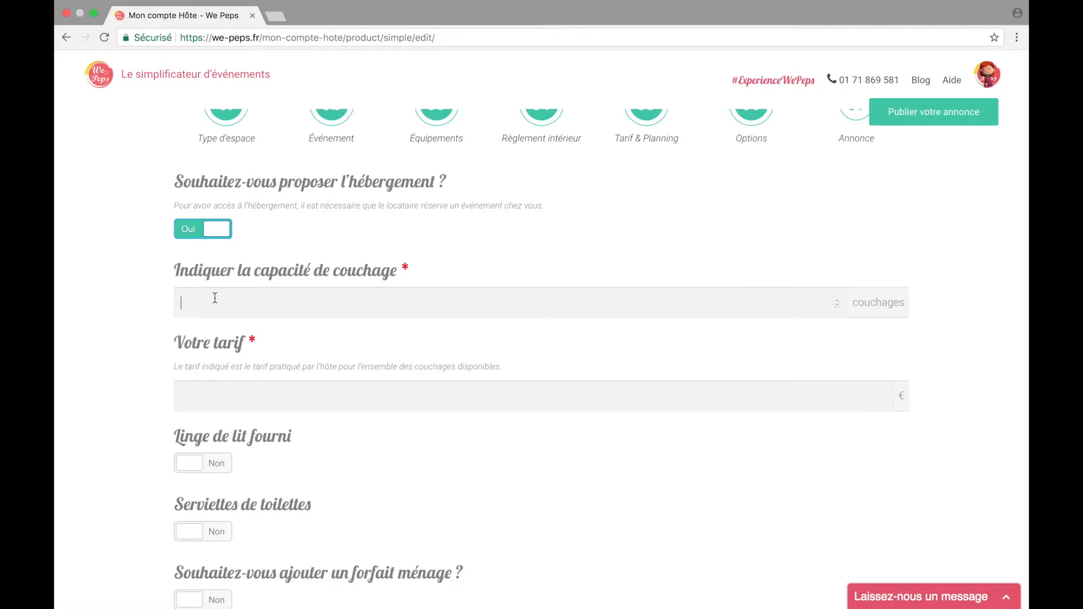
pyautogui.write('6')
pyautogui.write('200')
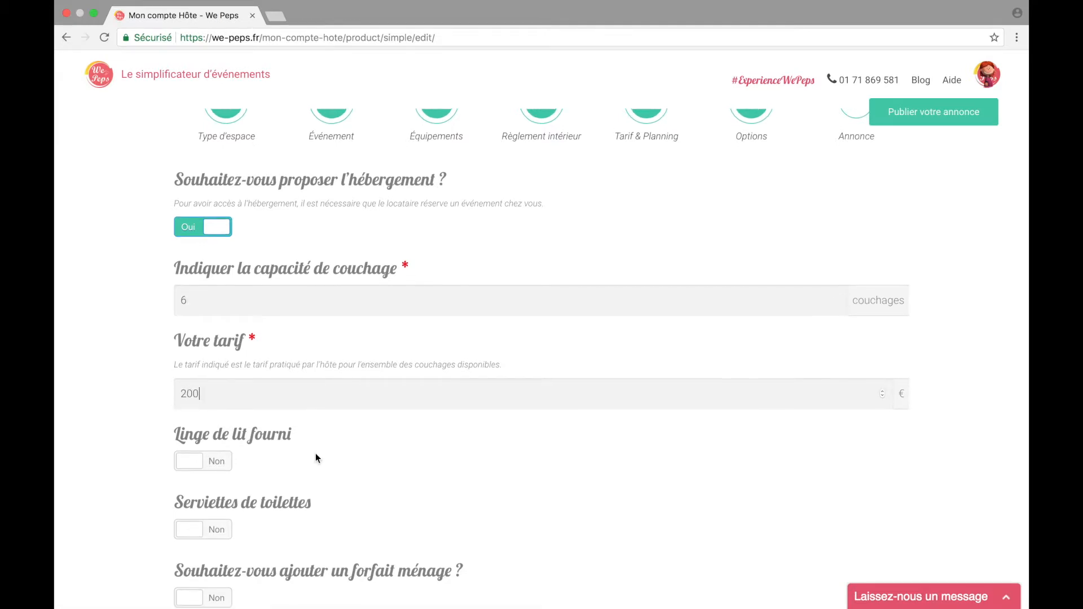
pyautogui.scroll(-2, 315, 454)
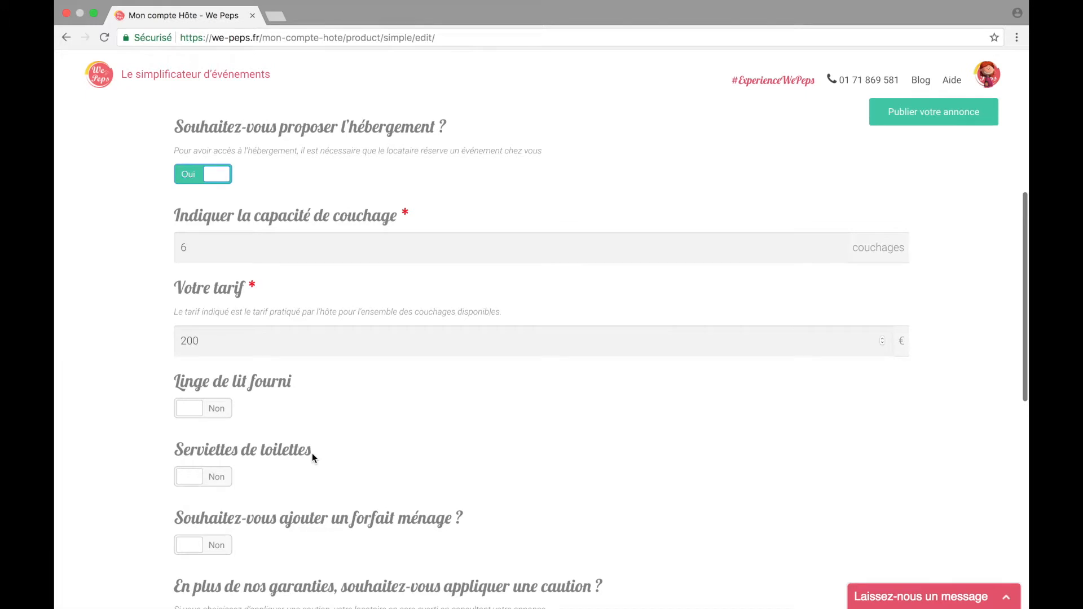
pyautogui.click(203, 414)
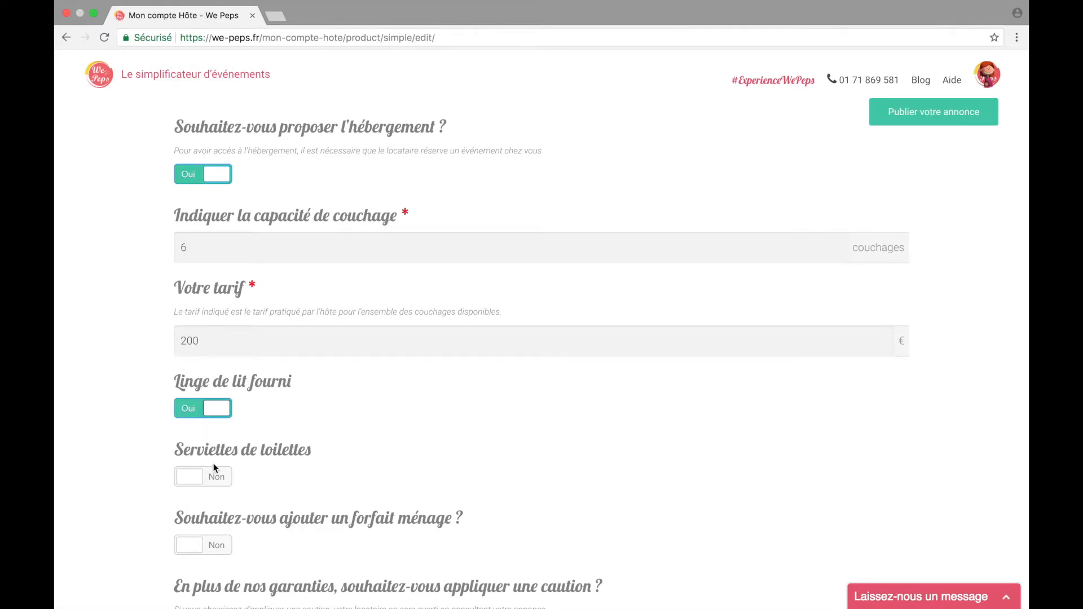
pyautogui.click(202, 479)
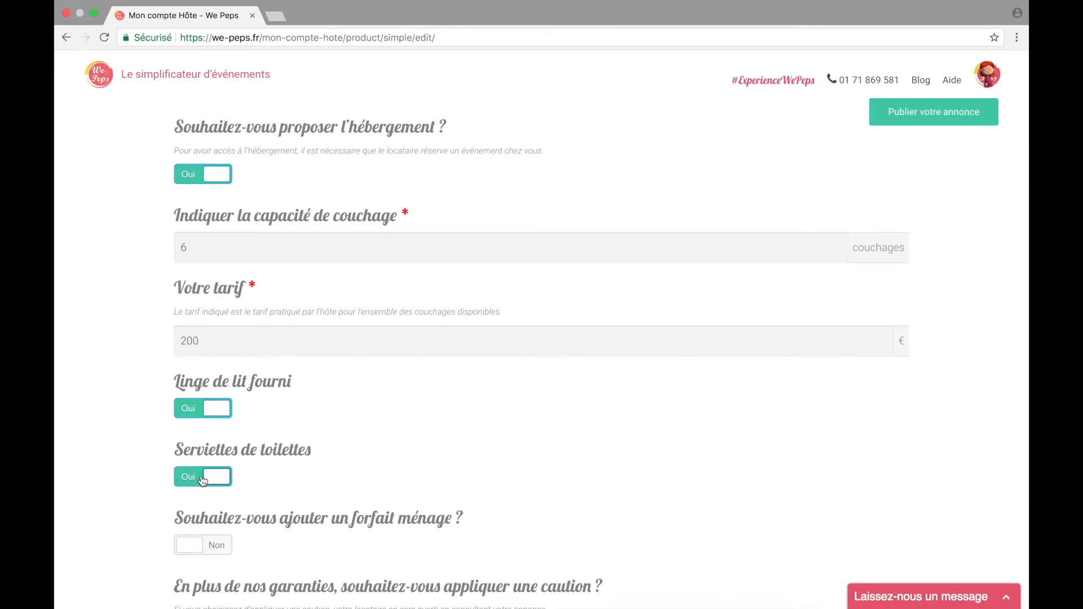
pyautogui.scroll(-2, 202, 479)
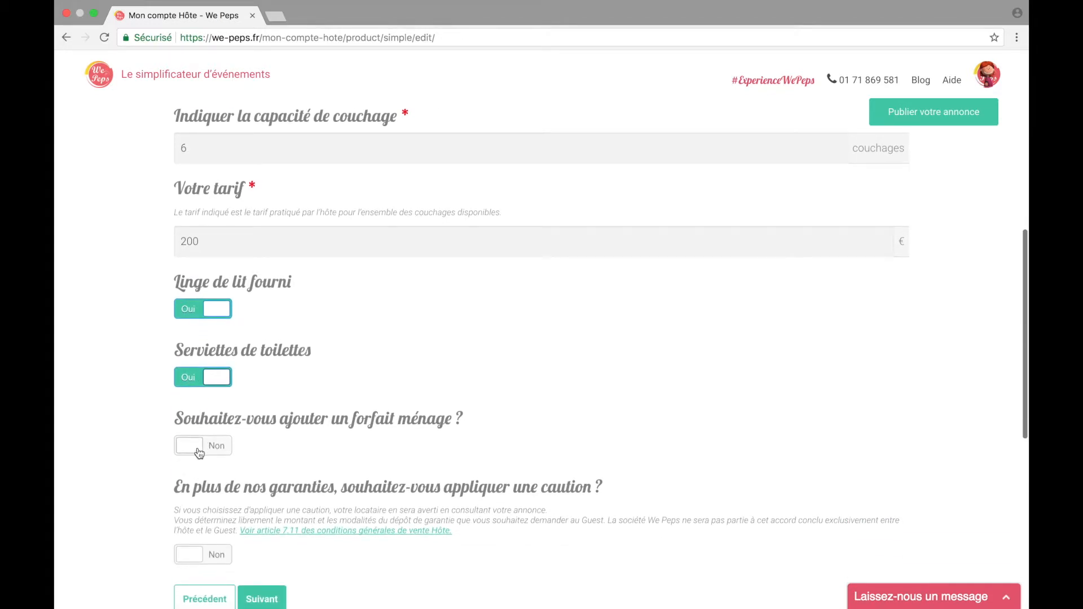
# Step: Switch on a 25 € cleaning fee and the security deposit, entering 6 toward its amount
pyautogui.click(198, 448)
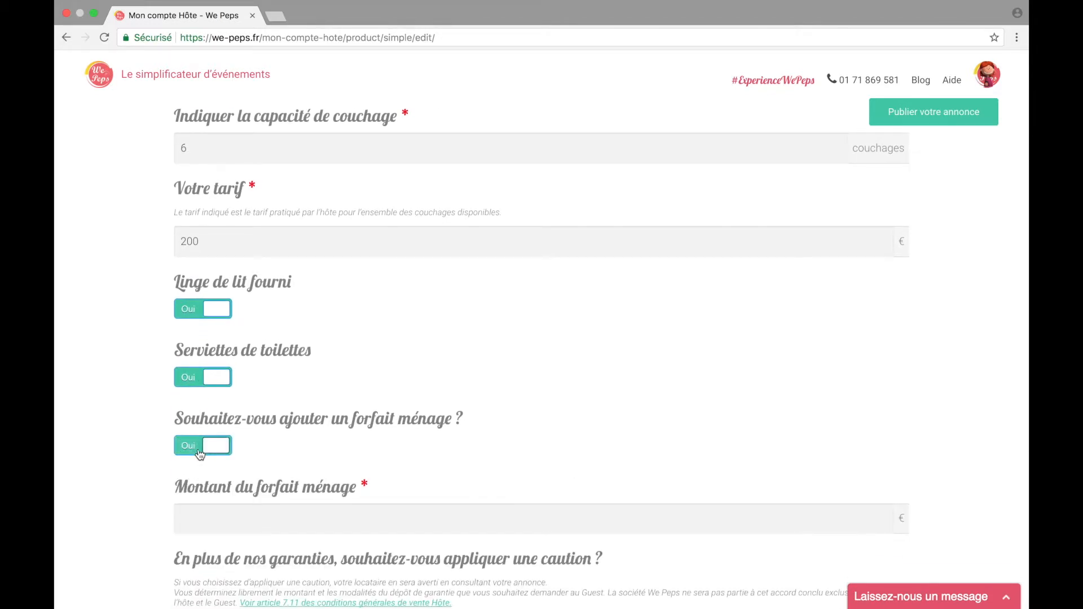
pyautogui.click(211, 514)
pyautogui.scroll(-3, 156, 516)
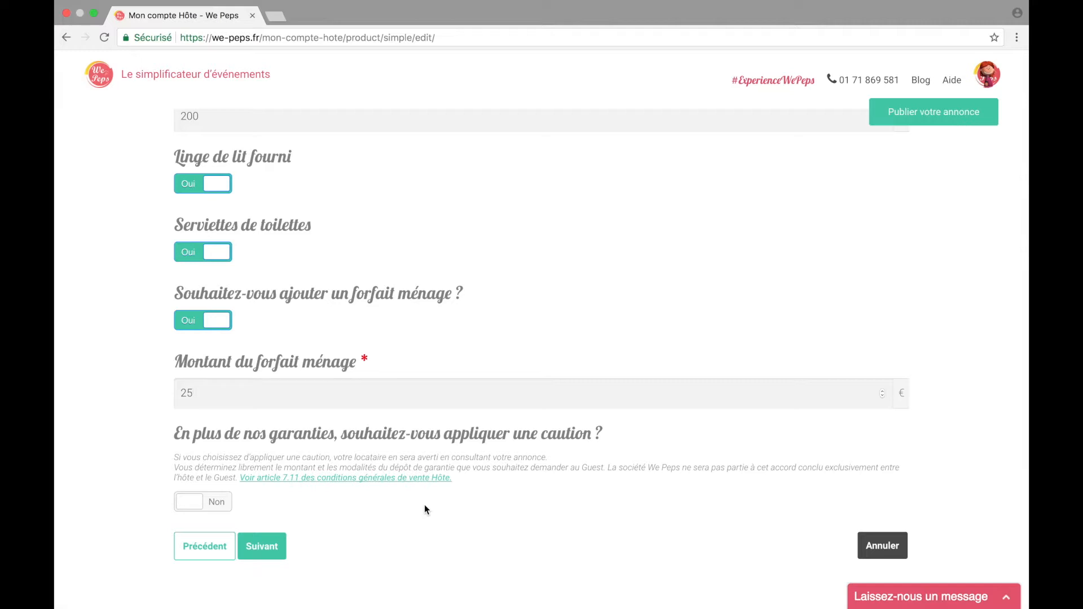
pyautogui.click(192, 503)
pyautogui.press('Tab')
pyautogui.write('6')
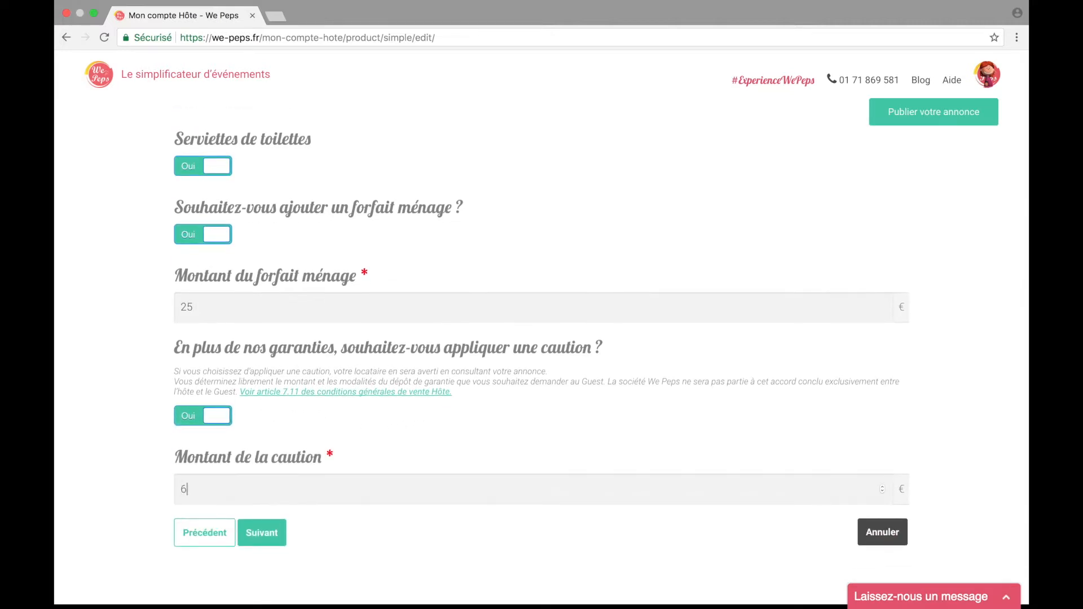
# Step: Title the listing 'Jolie maison au coeur de Paris avec jardin et piscine' and write a description covering its location and spaces
pyautogui.click(257, 539)
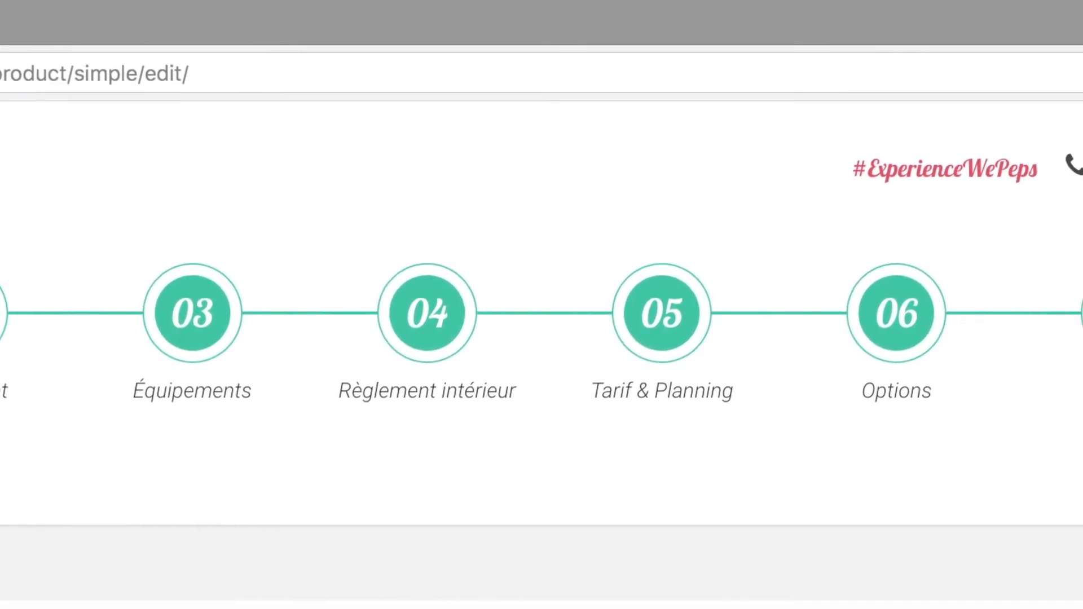
pyautogui.write('Jolie maison au coeur de Pa')
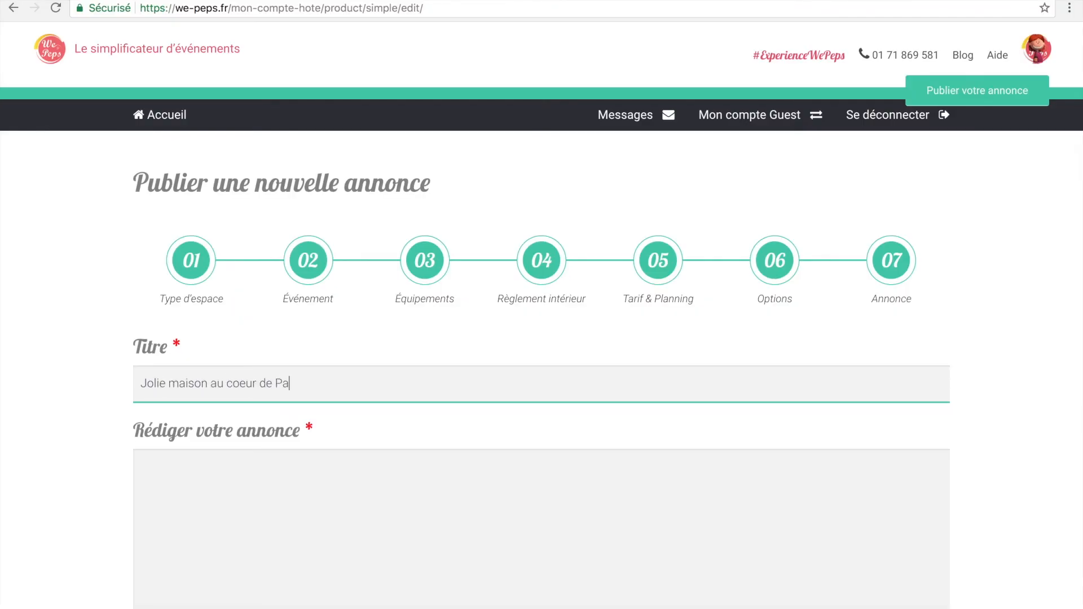
pyautogui.write('ris avec jardin et piscine')
pyautogui.press('Tab')
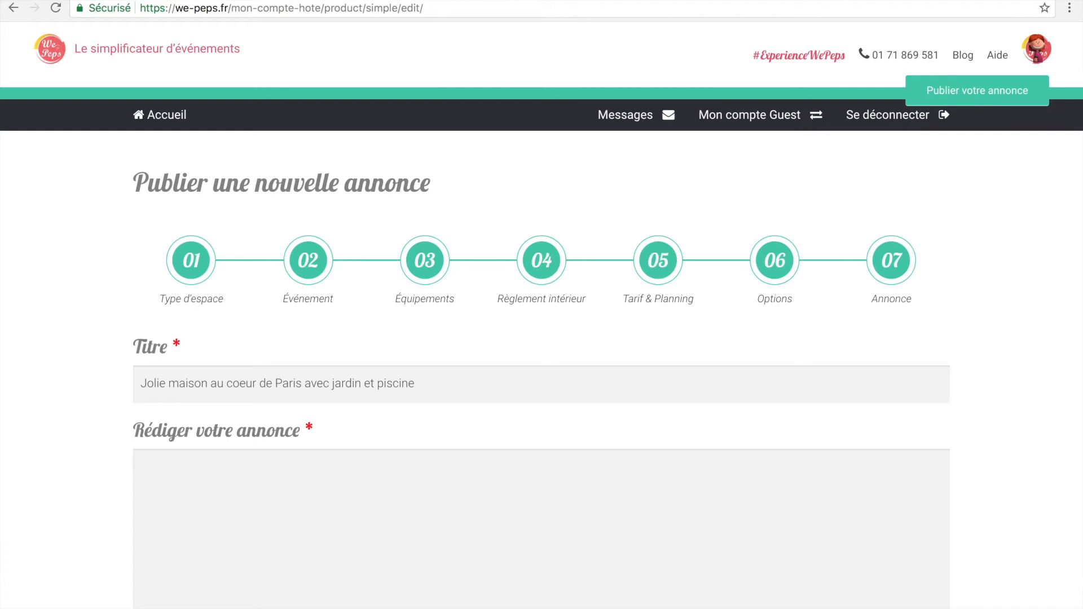
pyautogui.write('Sur cette partie, je vous invite à préciser :')
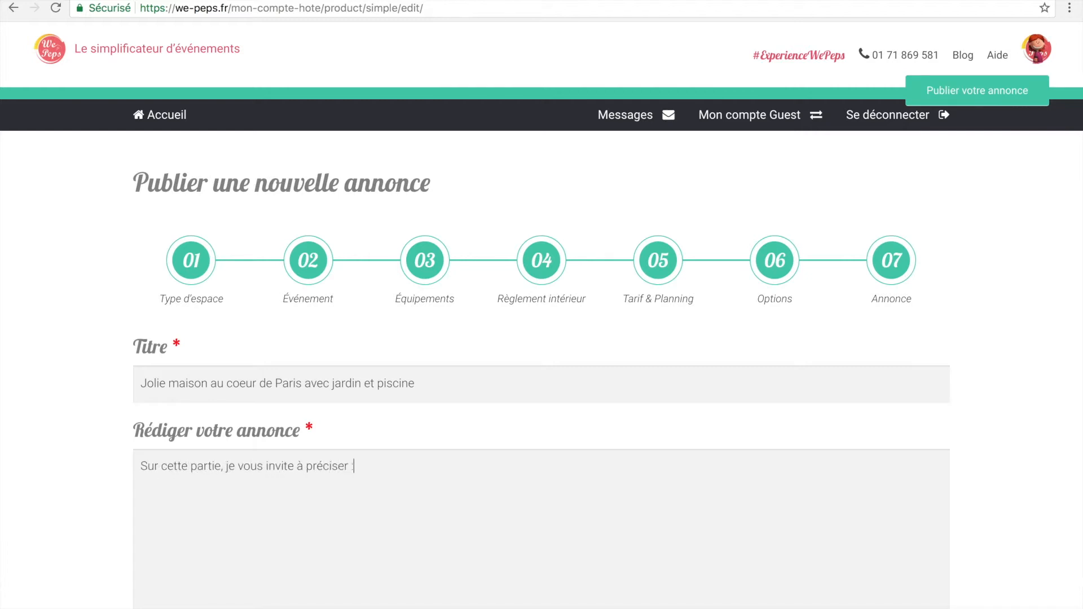
pyautogui.write(' la situation, les lieux à disposition pou')
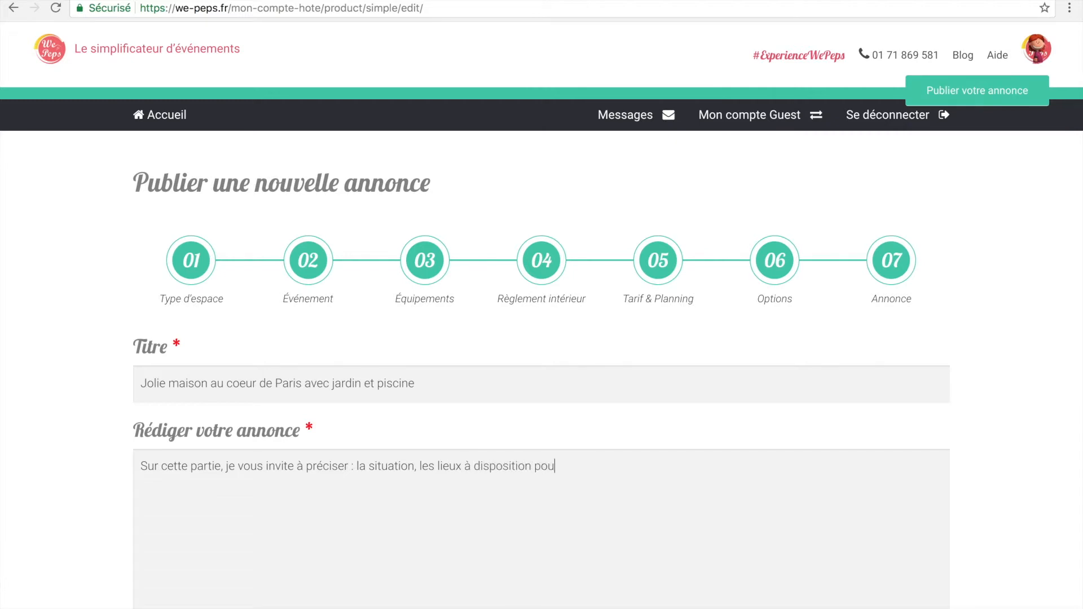
pyautogui.write('r les événements afin que l')
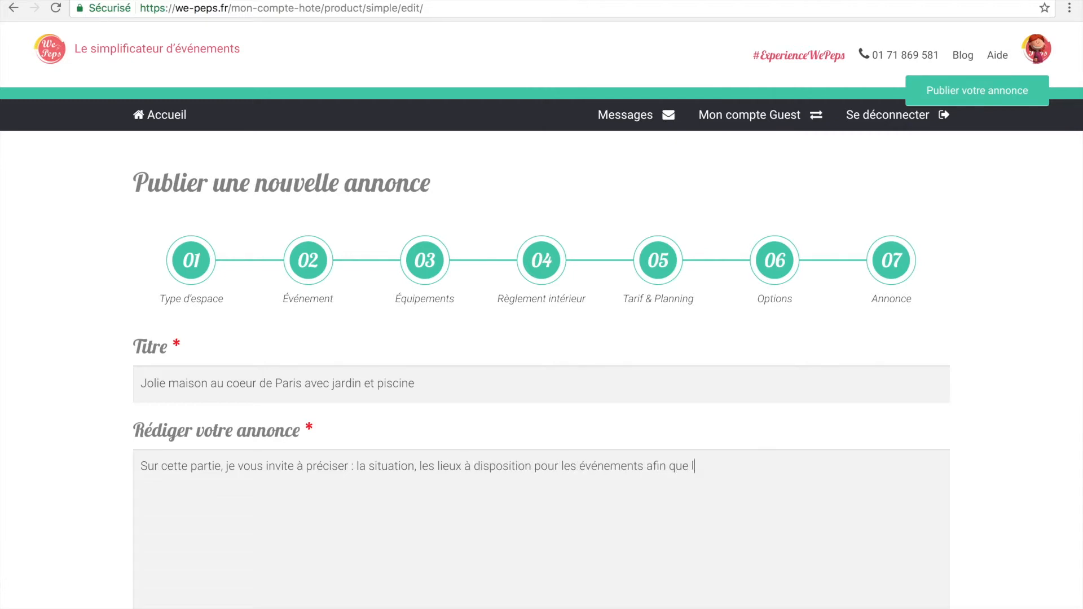
pyautogui.write('es potentiels locataires puissent se projeter')
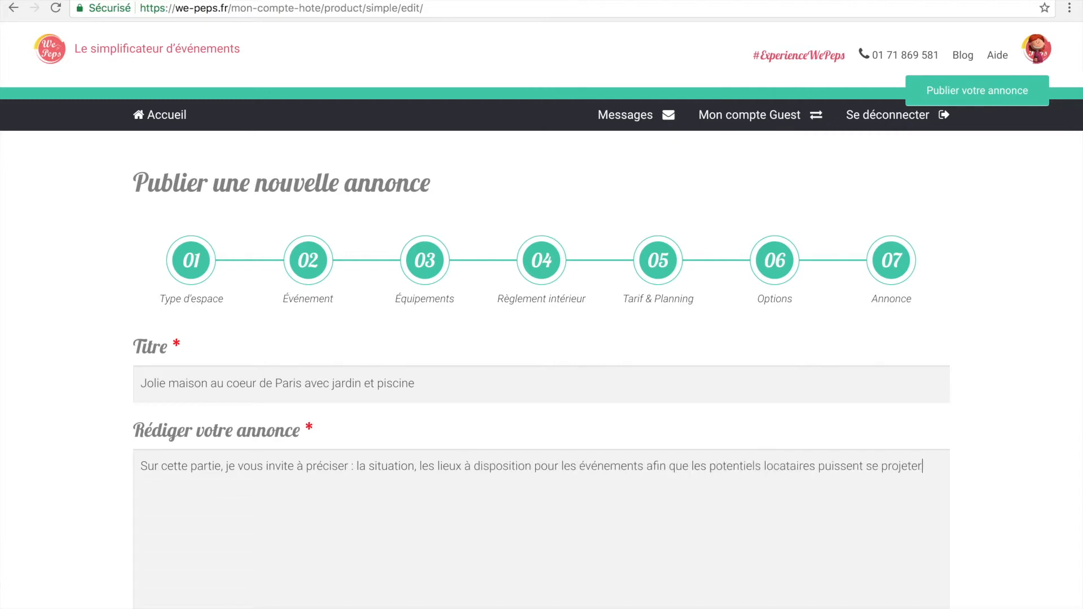
pyautogui.write('.')
pyautogui.scroll(-6, 556, 509)
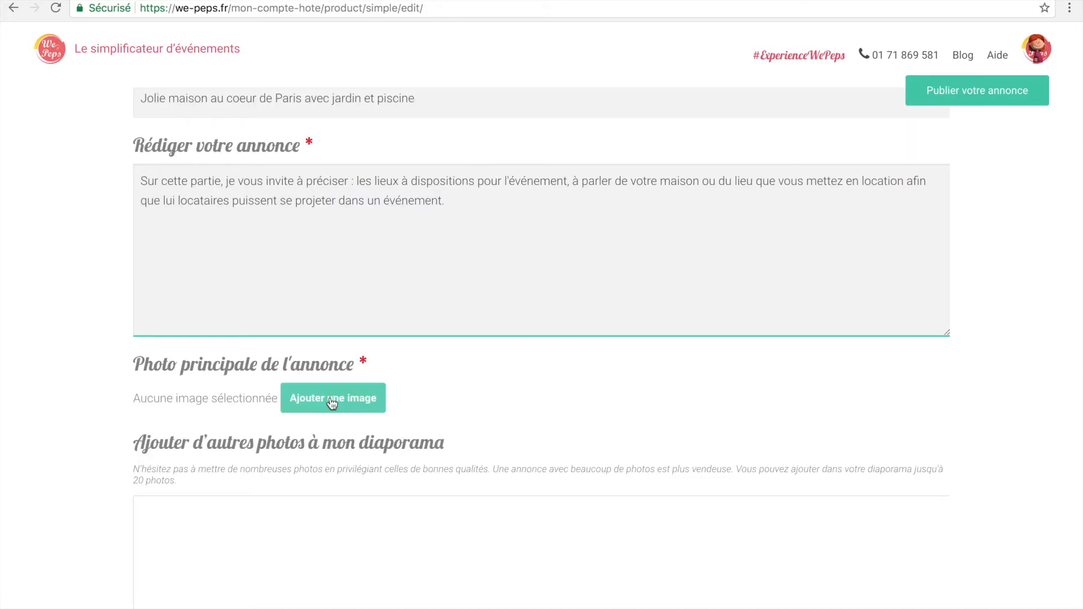
# Step: Upload the dining-room image from the venue photos folder and set it as Photo principale de l'annonce
pyautogui.click(364, 399)
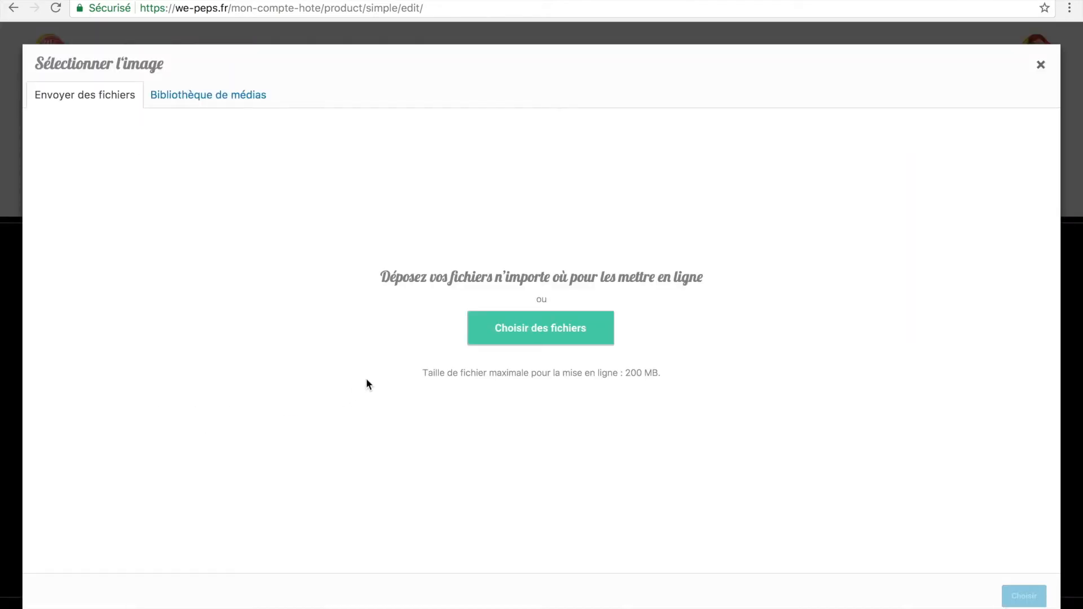
pyautogui.click(515, 337)
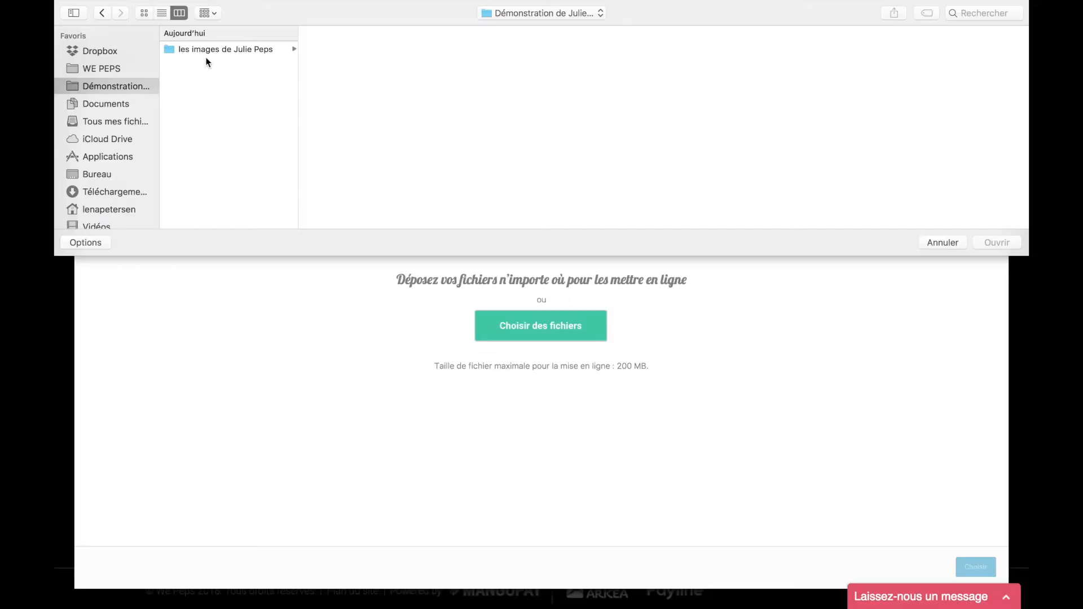
pyautogui.click(229, 50)
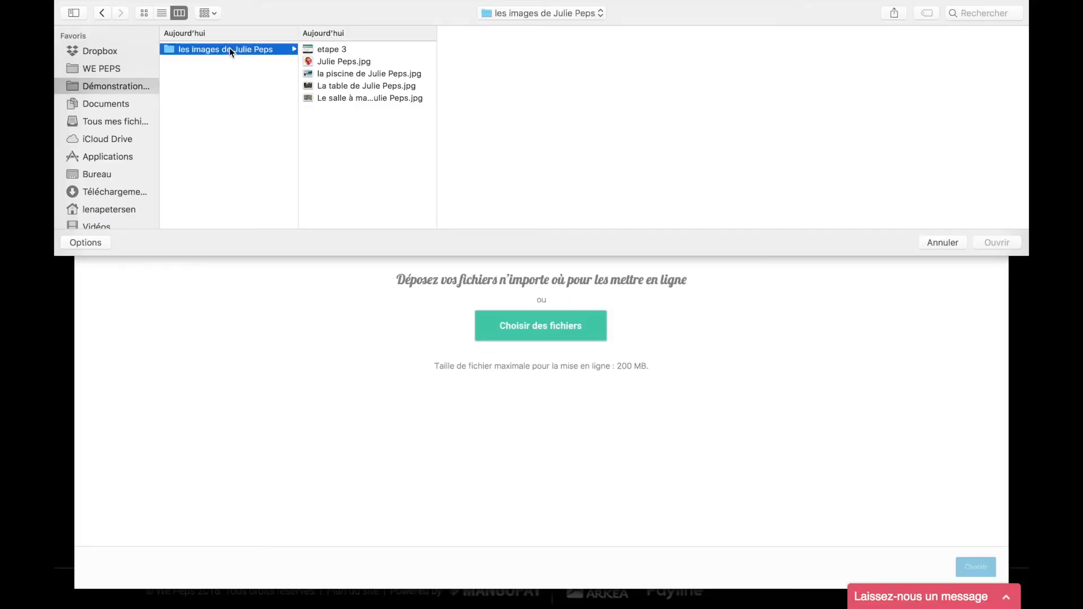
pyautogui.click(325, 97)
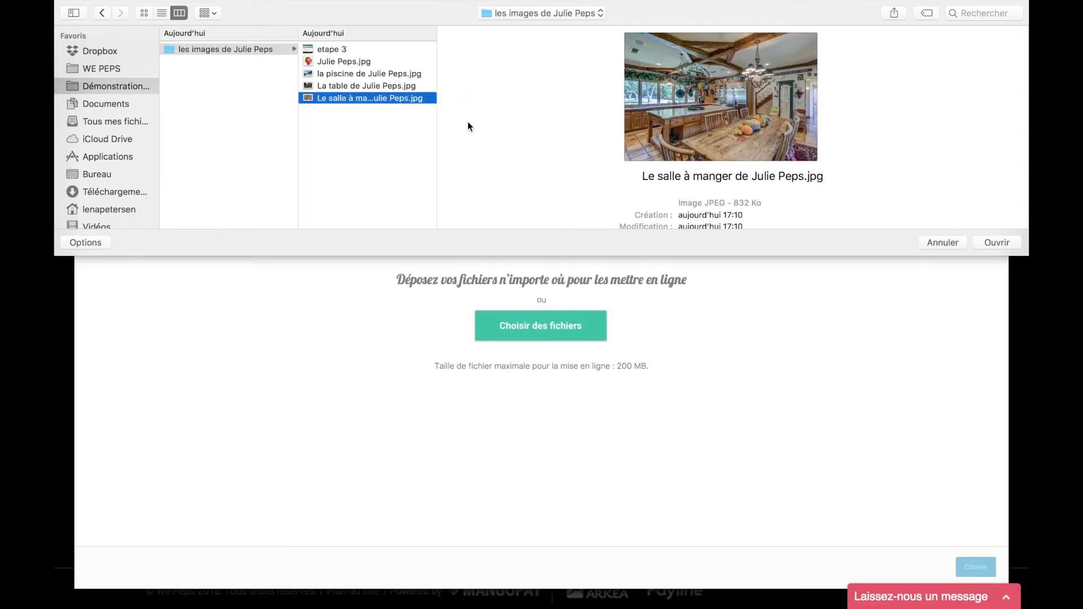
pyautogui.click(995, 245)
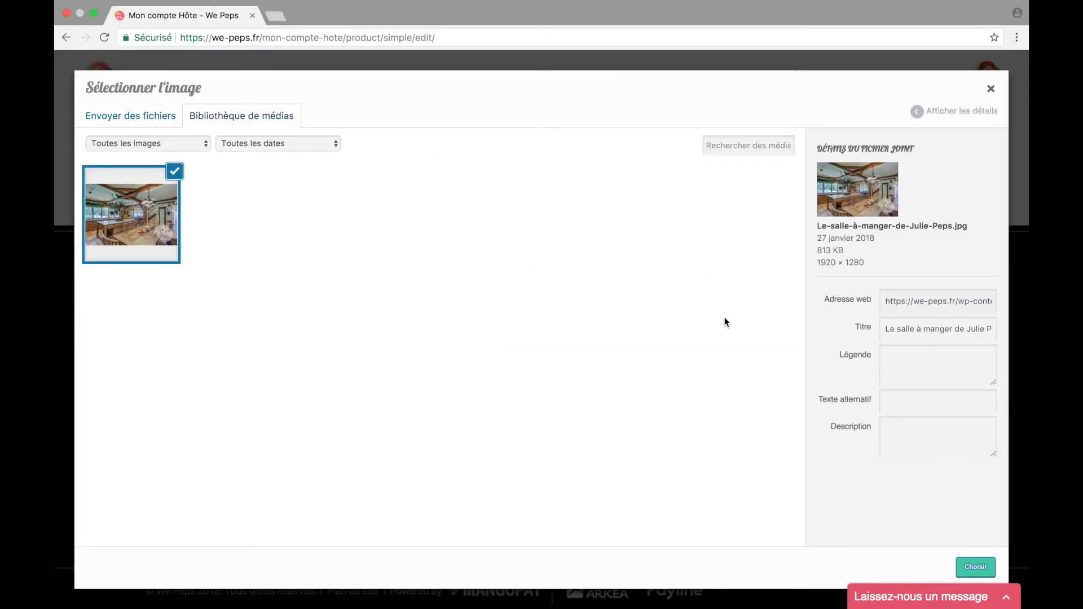
pyautogui.click(972, 567)
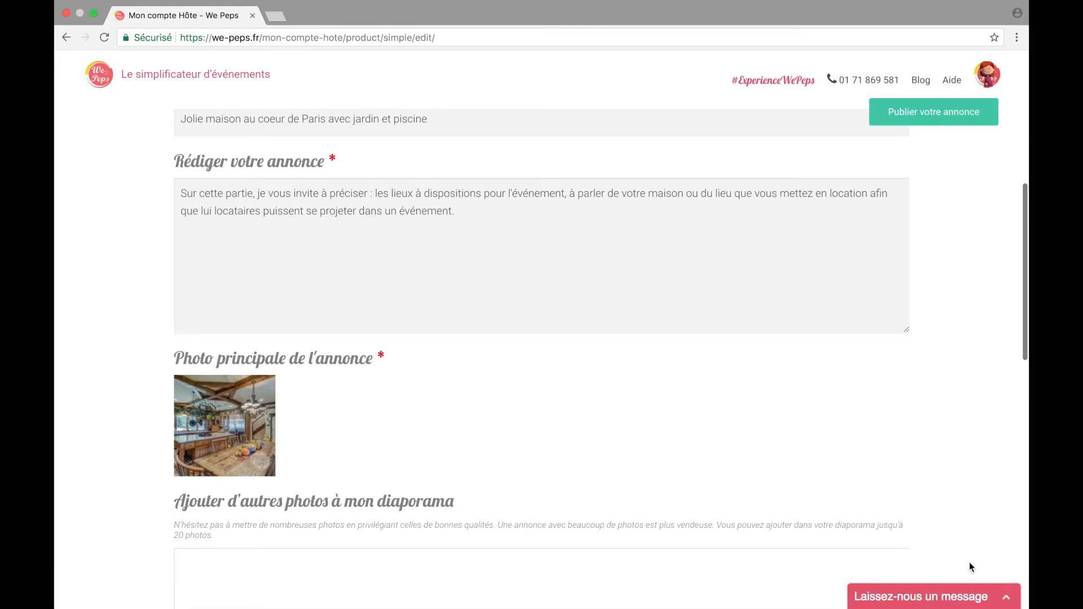
# Step: Upload the pool and dining table images together and add both to the diaporama gallery
pyautogui.scroll(-5, 811, 495)
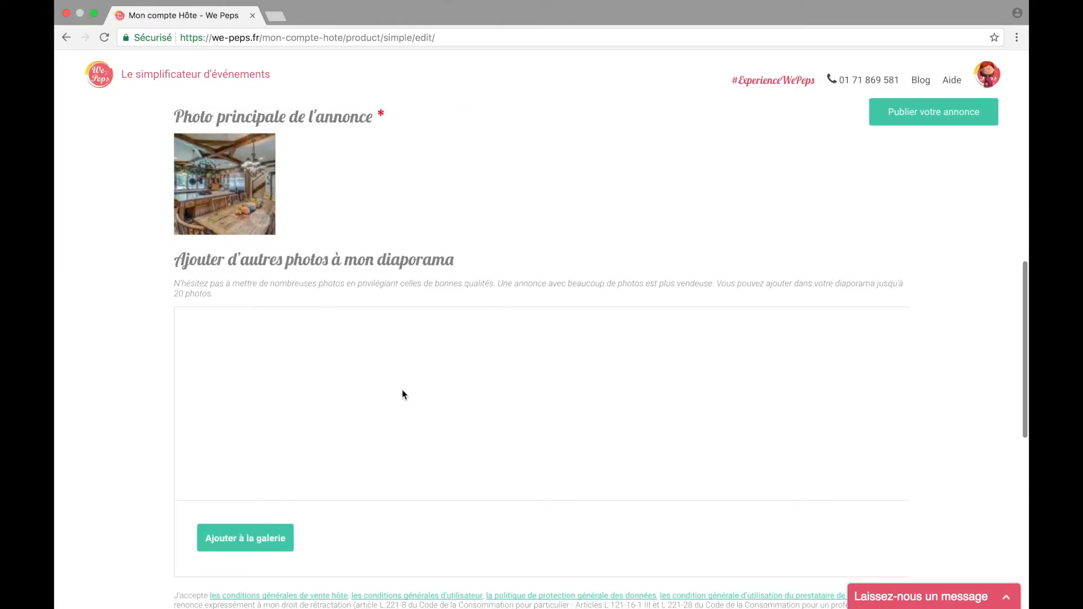
pyautogui.scroll(-1, 403, 390)
pyautogui.click(282, 506)
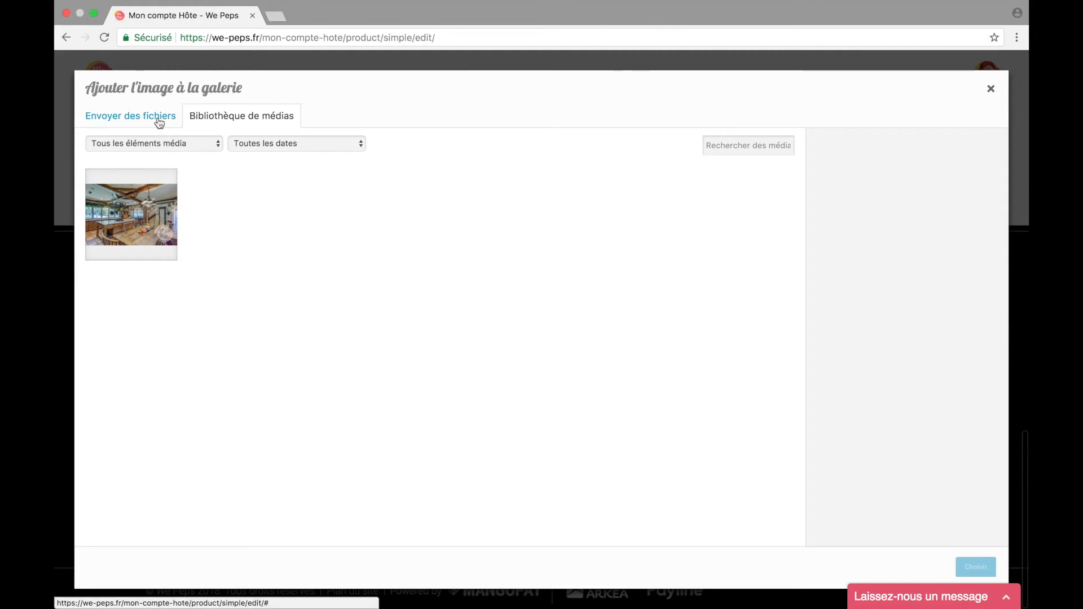
pyautogui.click(160, 121)
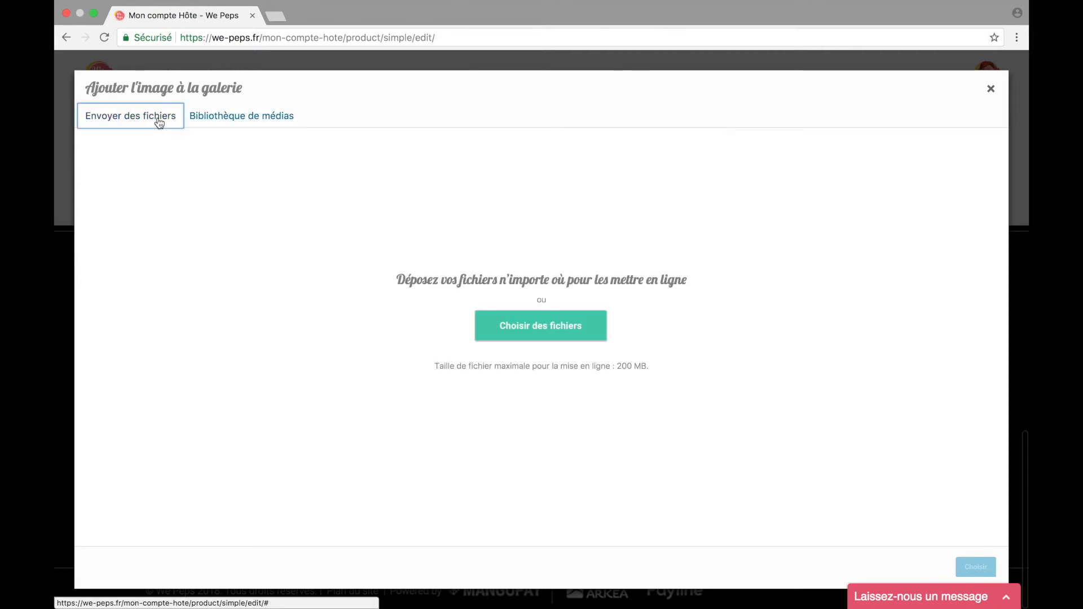
pyautogui.click(488, 327)
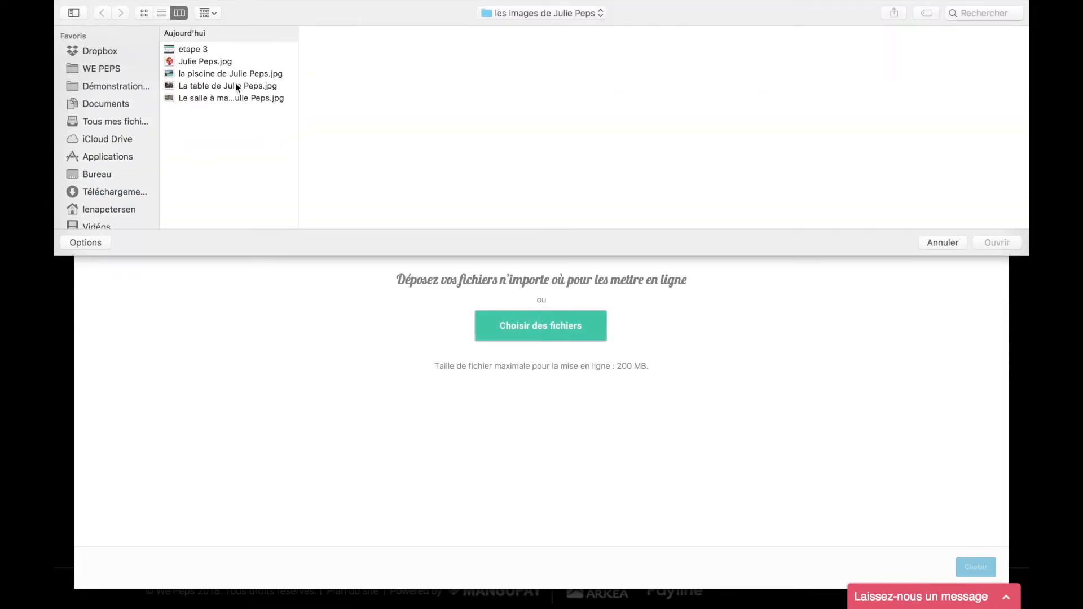
pyautogui.click(233, 75)
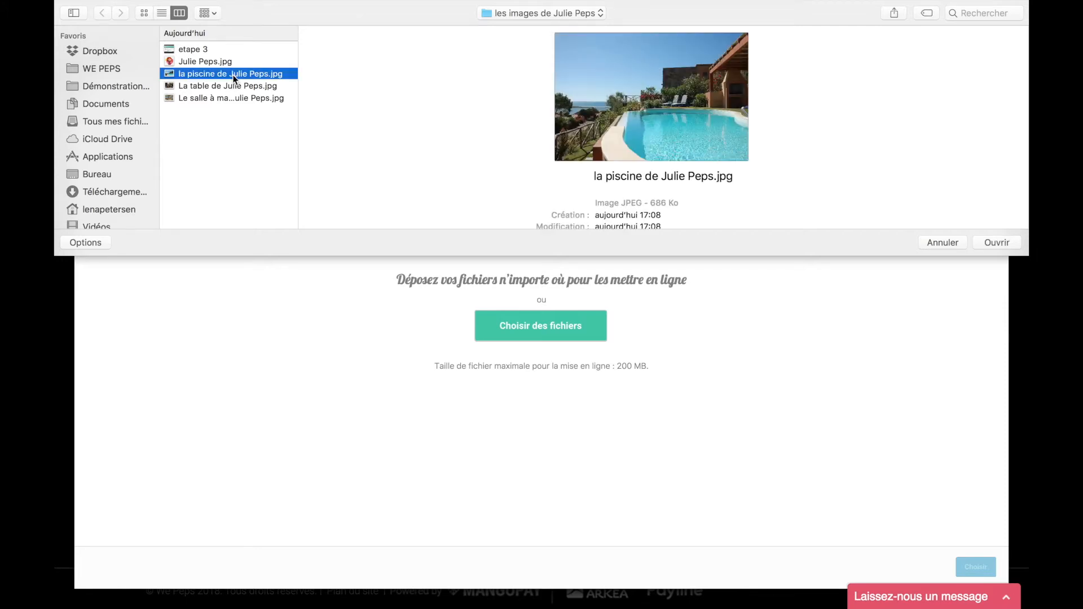
pyautogui.keyDown('shift'); pyautogui.click(229, 85); pyautogui.keyUp('shift')
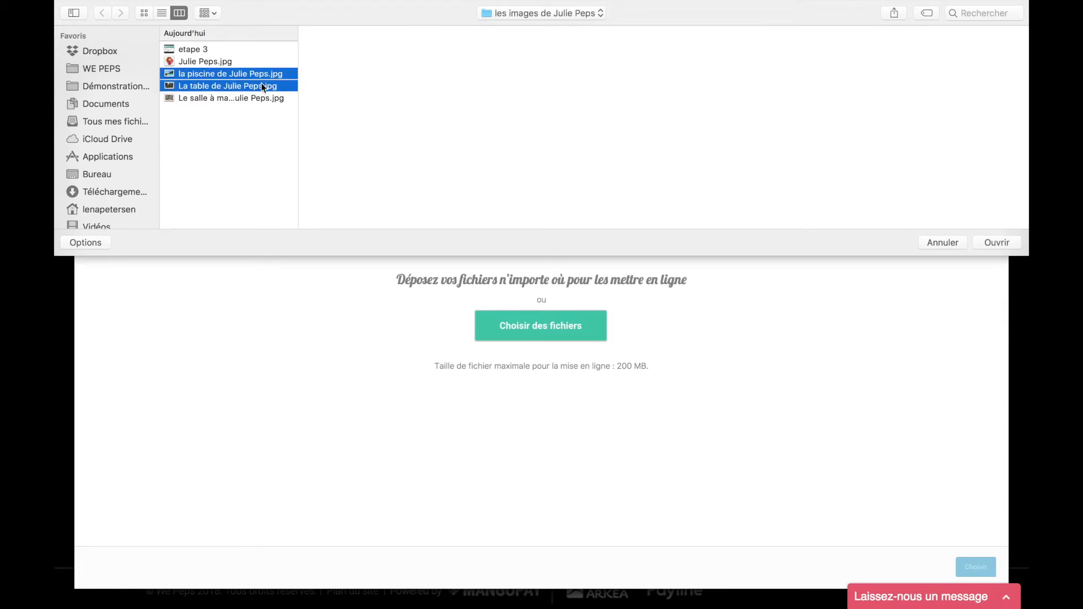
pyautogui.click(997, 242)
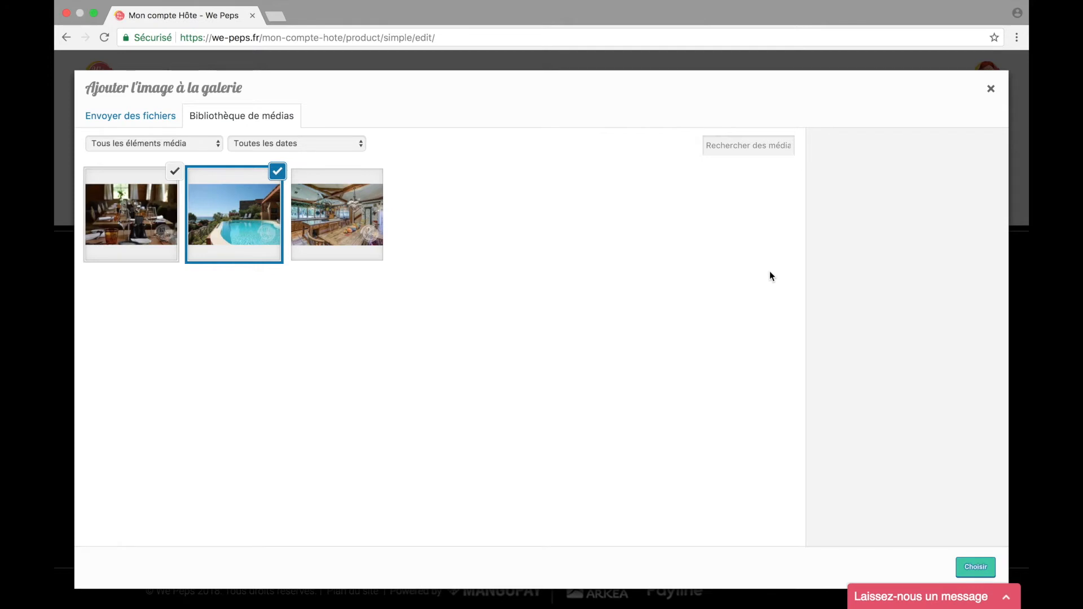
pyautogui.click(963, 563)
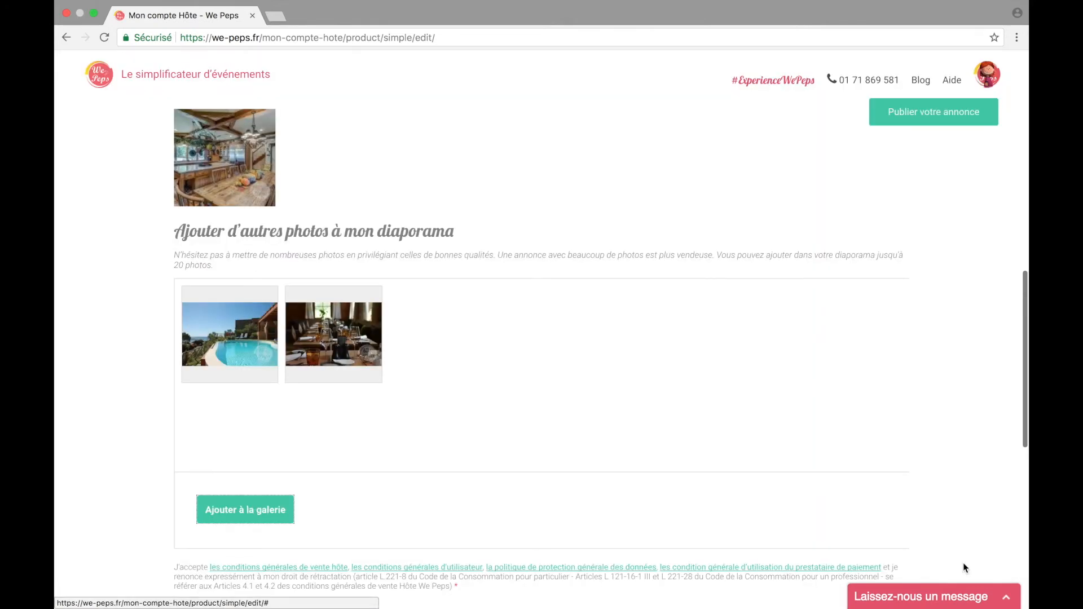
# Step: Set the terms toggle to Oui and submit with Envoyer, so the listing shows En ligne at 100 €
pyautogui.scroll(-3, 851, 487)
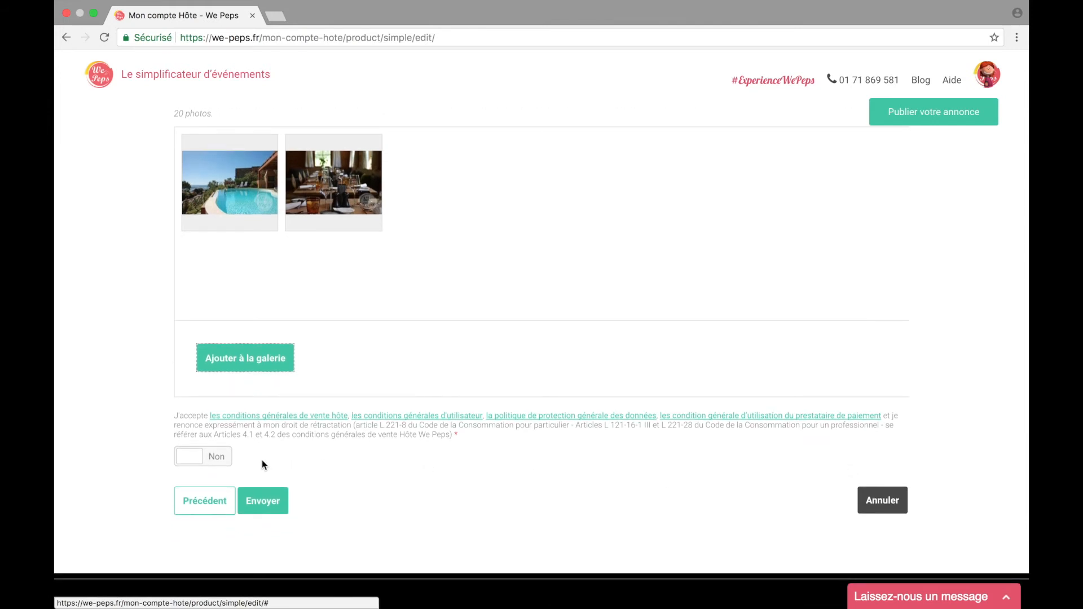
pyautogui.click(197, 462)
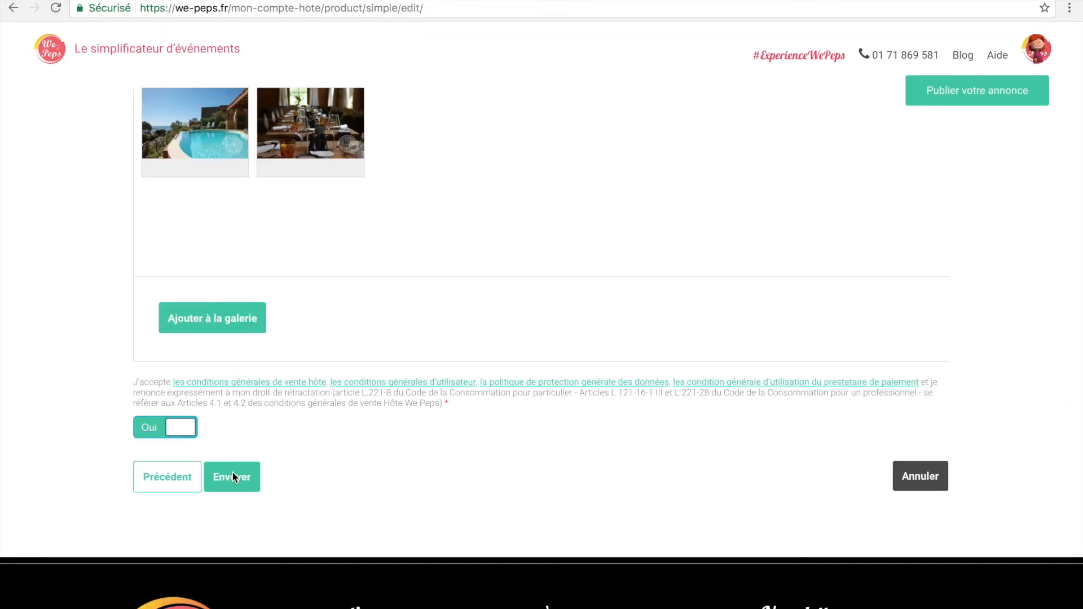
pyautogui.click(233, 477)
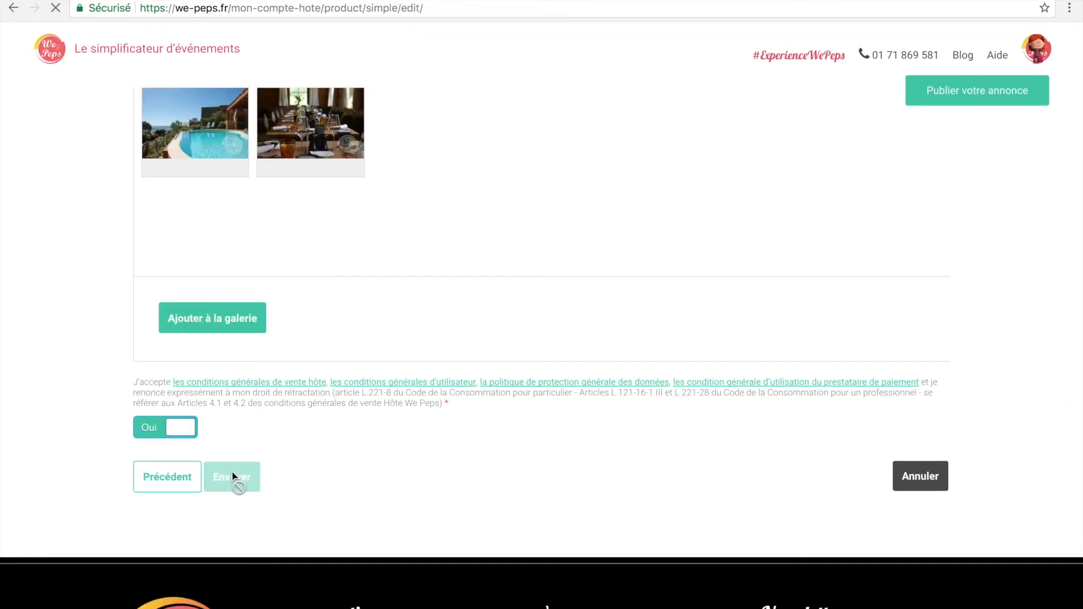
pyautogui.scroll(-3, 232, 477)
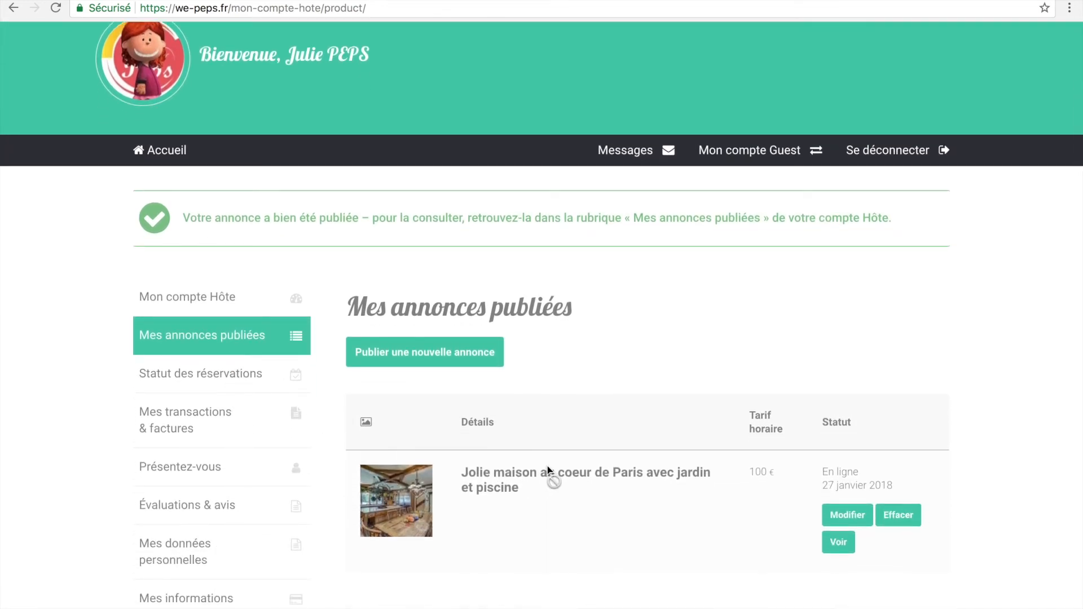
# Step: Open the published listing's public page with Voir and scroll through its details
pyautogui.scroll(-2, 551, 476)
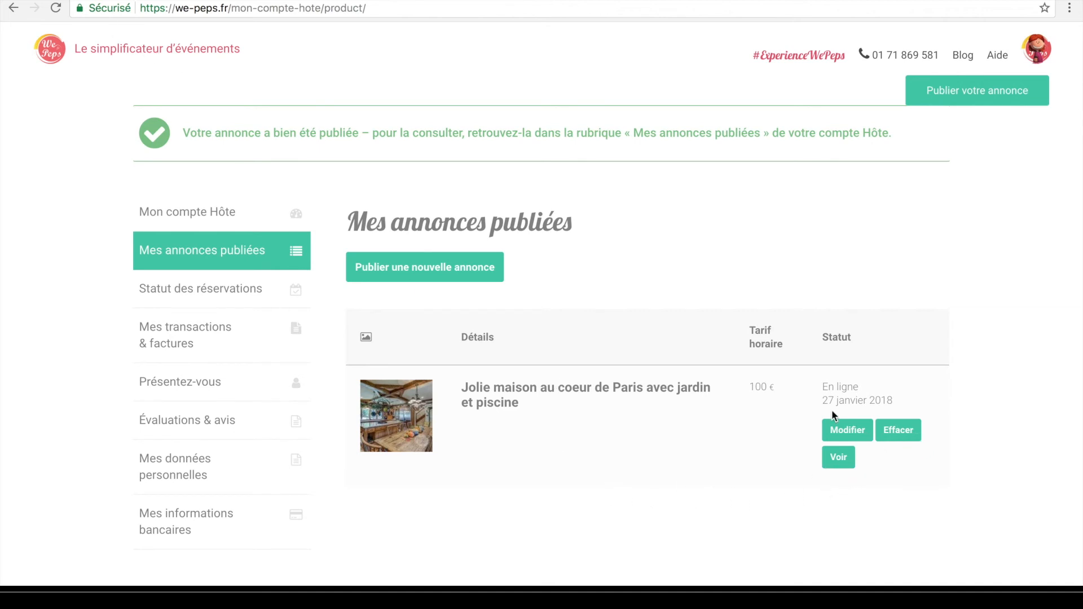
pyautogui.click(838, 458)
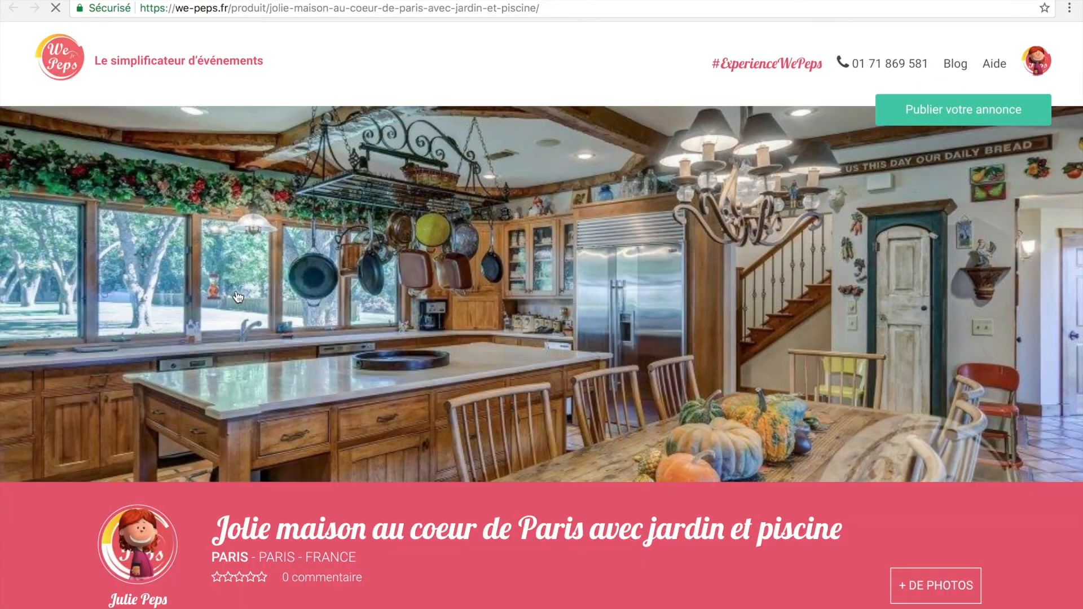
pyautogui.scroll(-5, 239, 297)
pyautogui.scroll(-15, 239, 298)
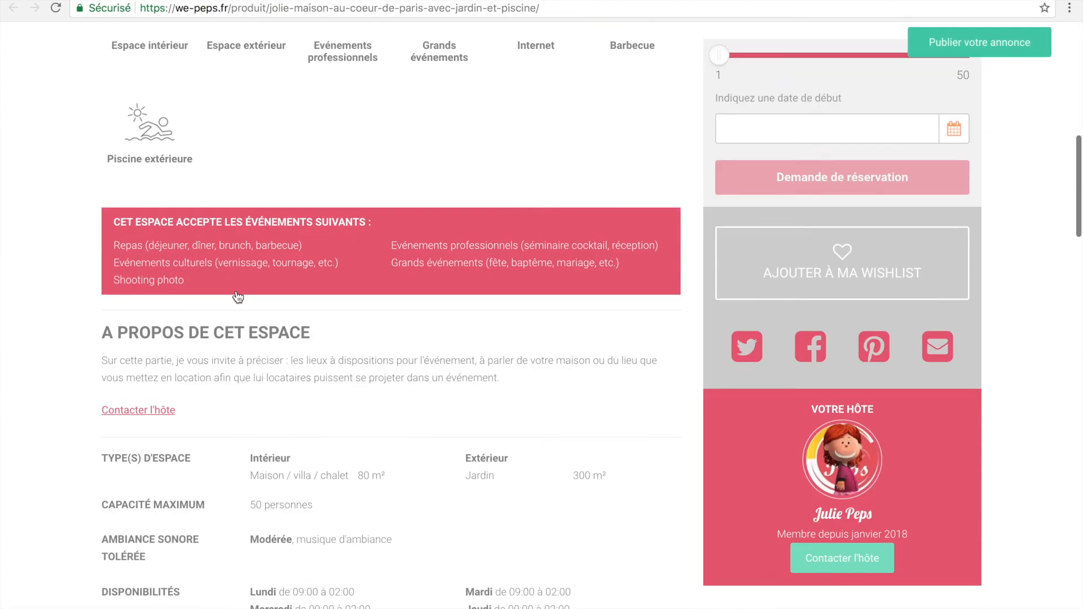
pyautogui.scroll(10, 238, 297)
pyautogui.scroll(5, 238, 298)
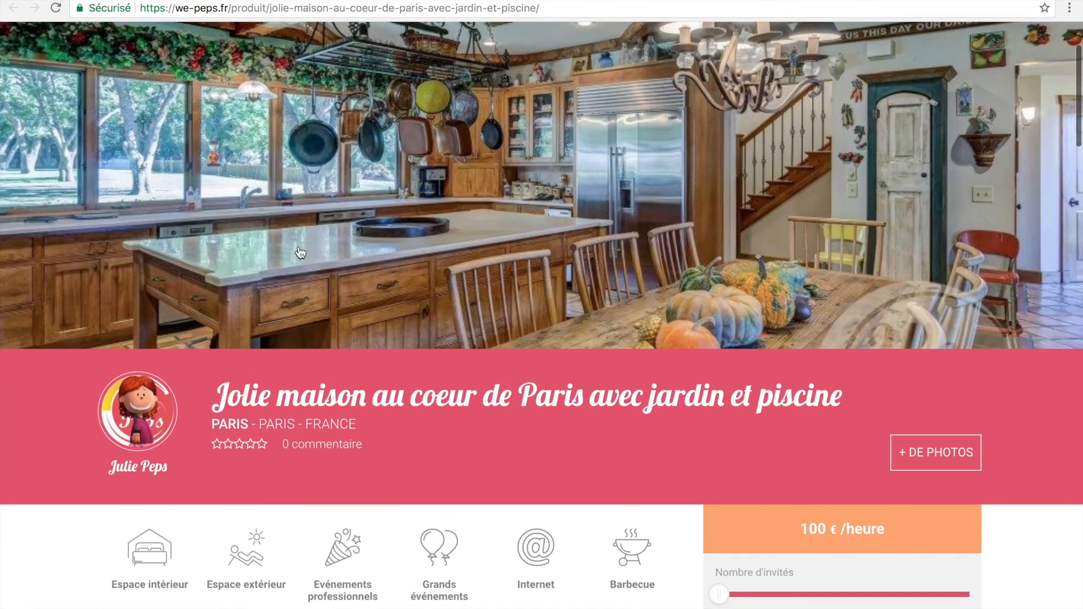
pyautogui.scroll(-3, 798, 307)
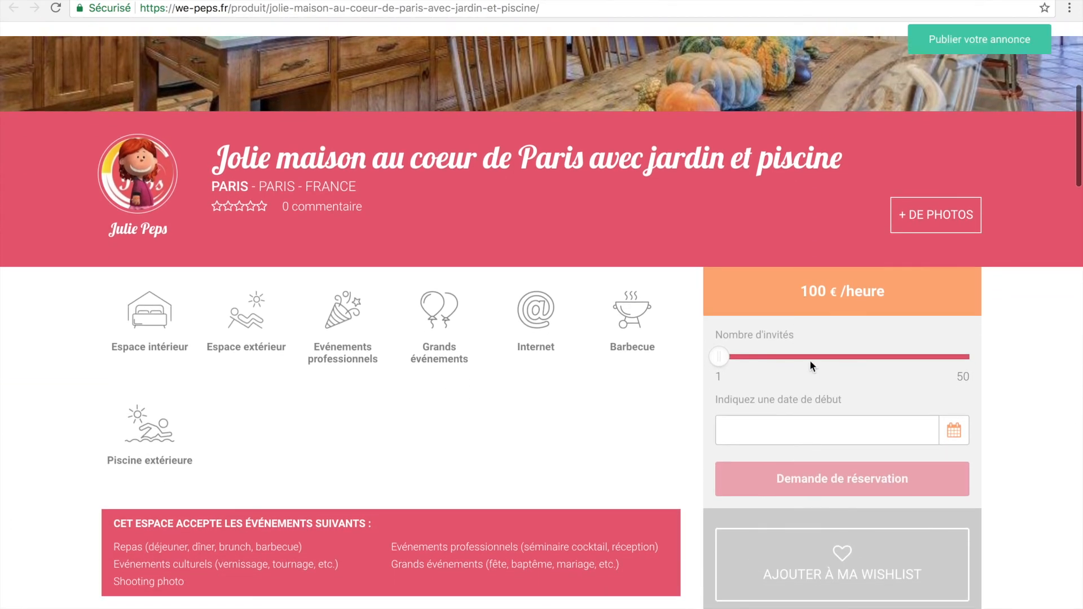
pyautogui.scroll(-6, 538, 404)
pyautogui.scroll(-10, 538, 405)
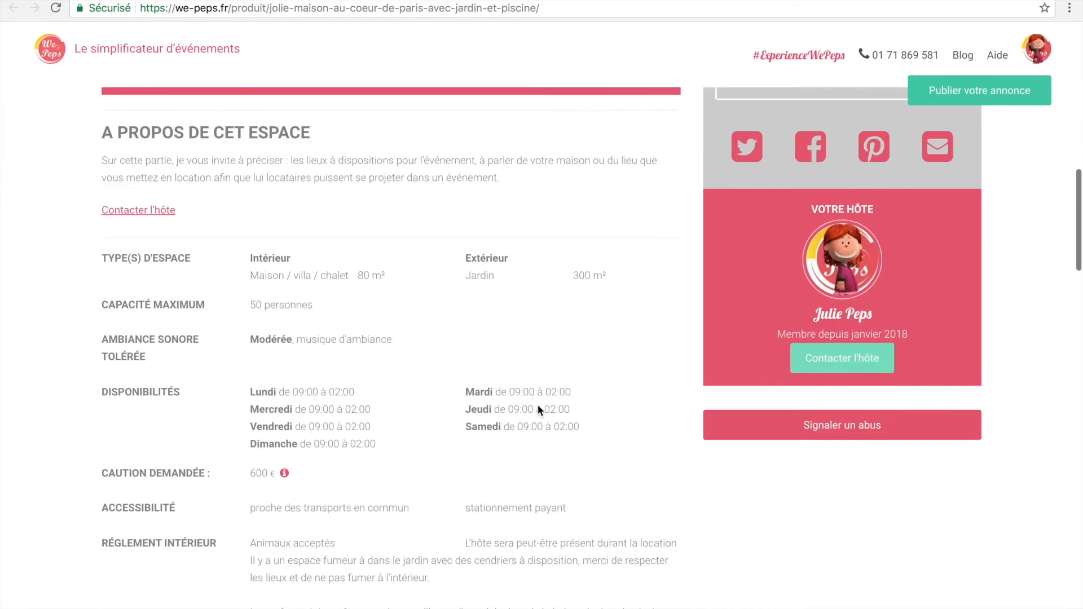
pyautogui.scroll(7, 537, 404)
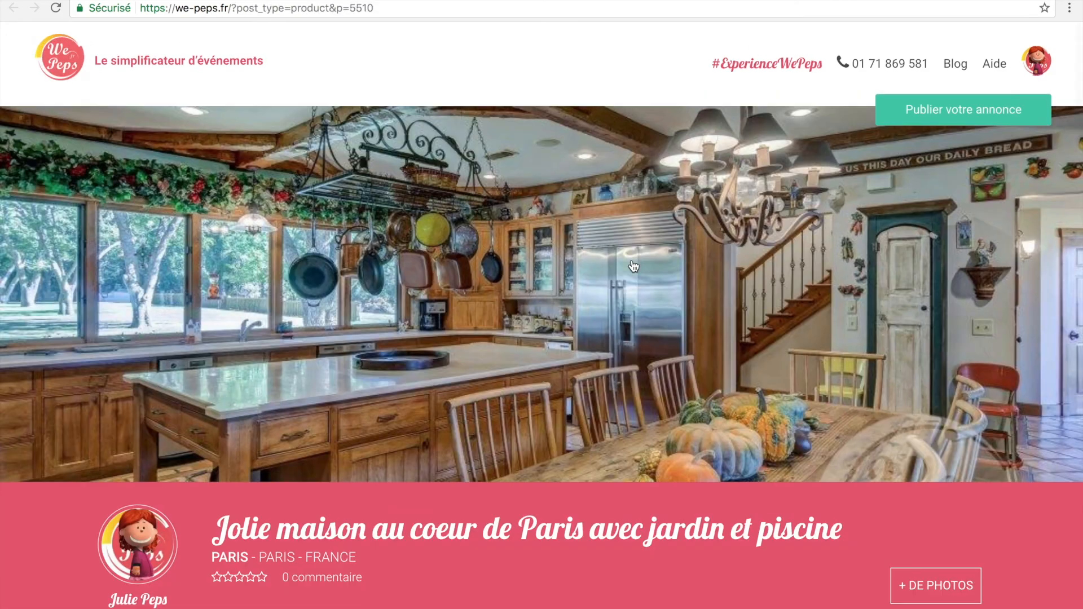
# Step: Open the listing's photos full size with + DE PHOTOS and page through them, starting with the pool
pyautogui.click(632, 261)
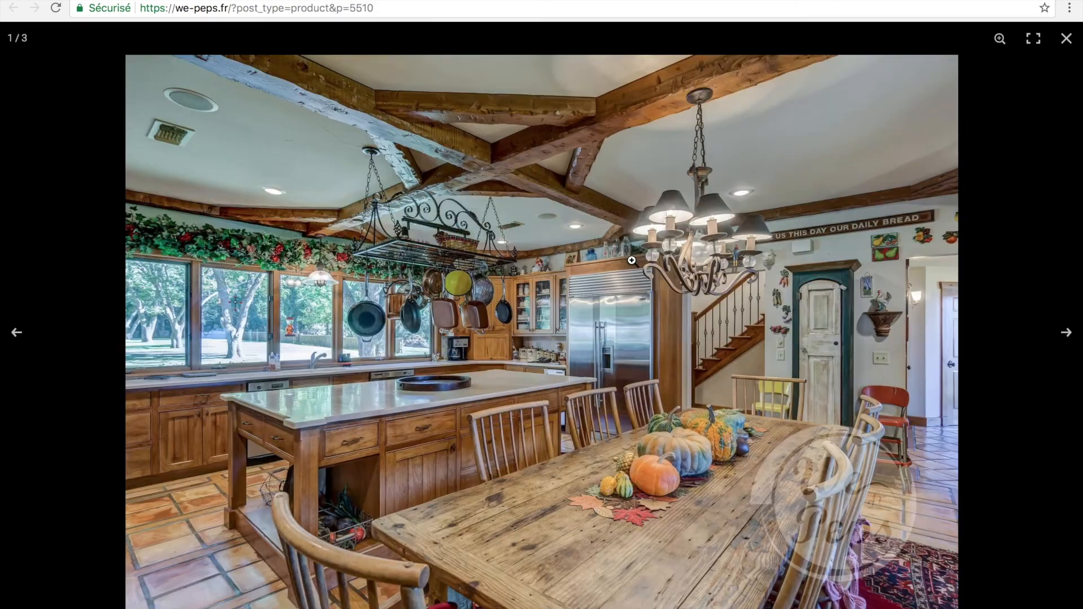
pyautogui.click(1070, 337)
pyautogui.click(1071, 338)
pyautogui.click(1071, 338)
pyautogui.click(1071, 337)
pyautogui.click(1071, 338)
pyautogui.click(1071, 337)
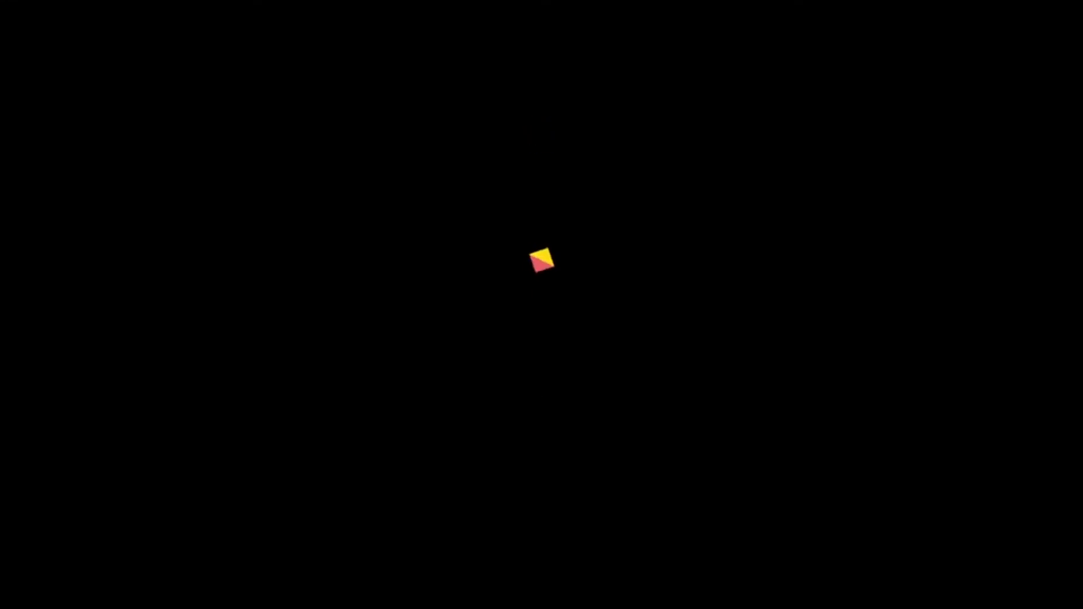